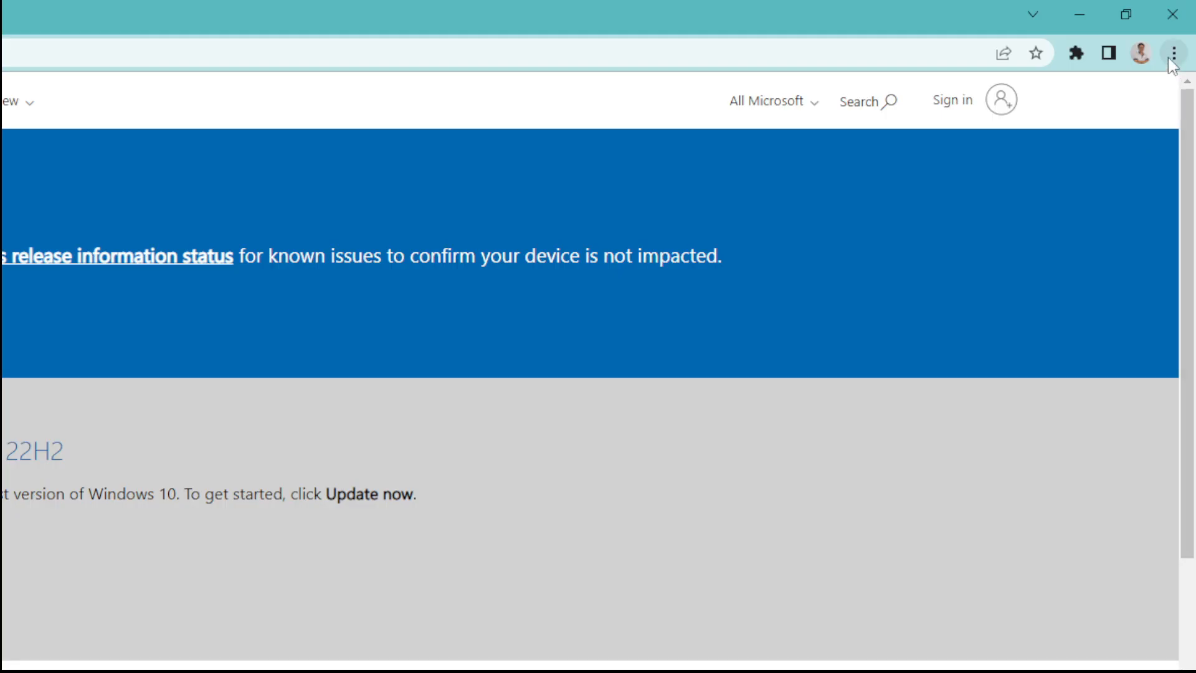
Open Chrome's Developer Tools beside the Download Windows 10 page and show their options menu.
left_click(1177, 35)
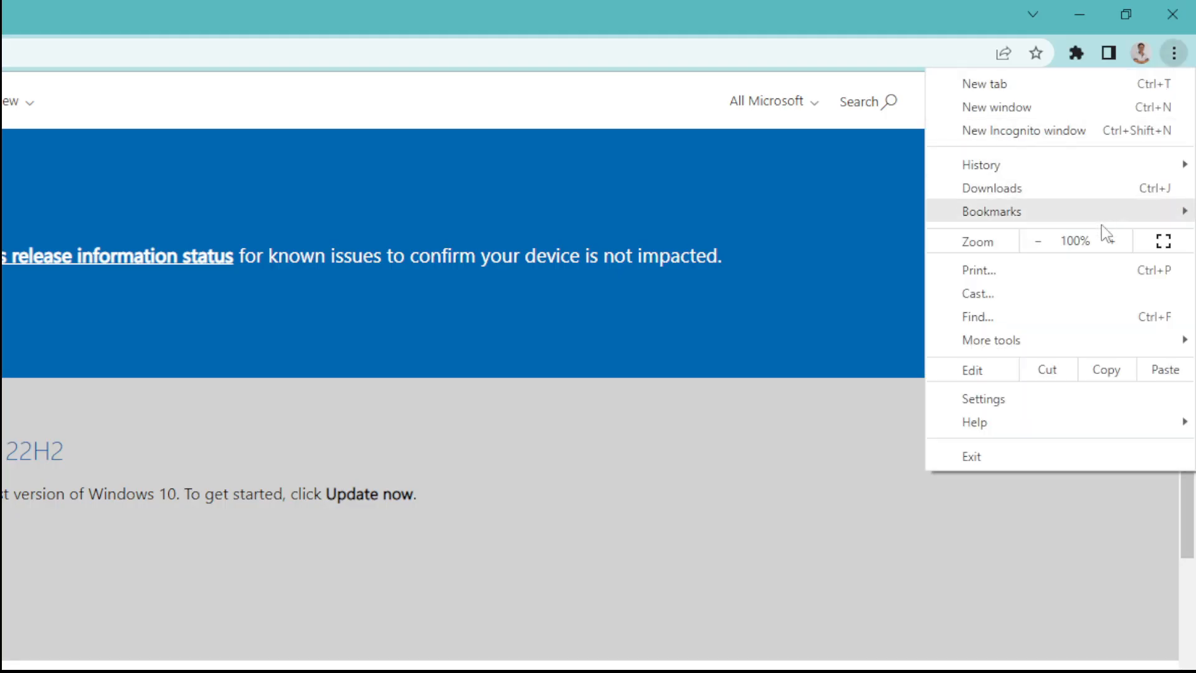
mouse_move(1067, 349)
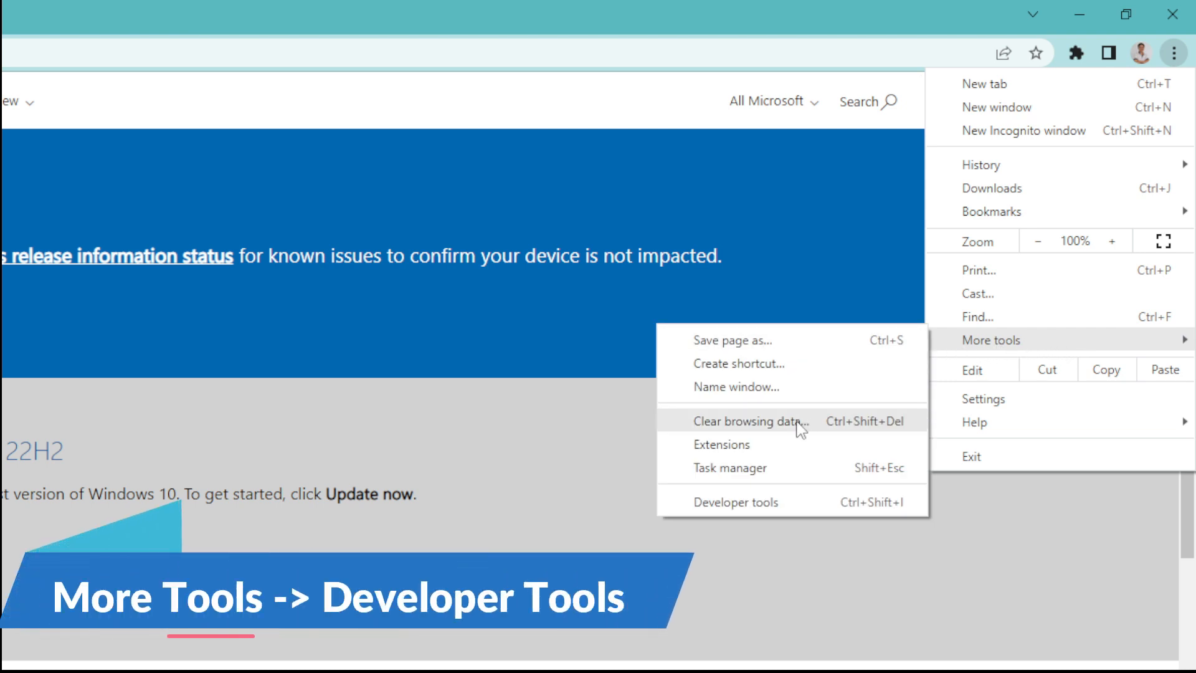
left_click(734, 503)
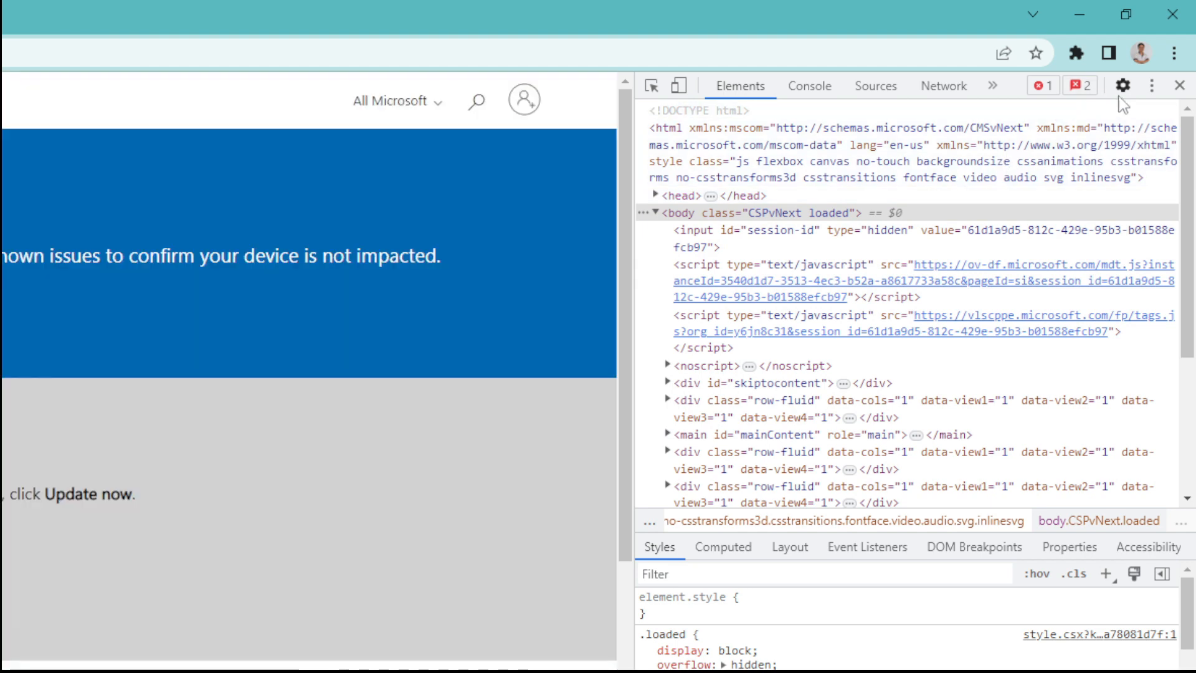
left_click(1150, 86)
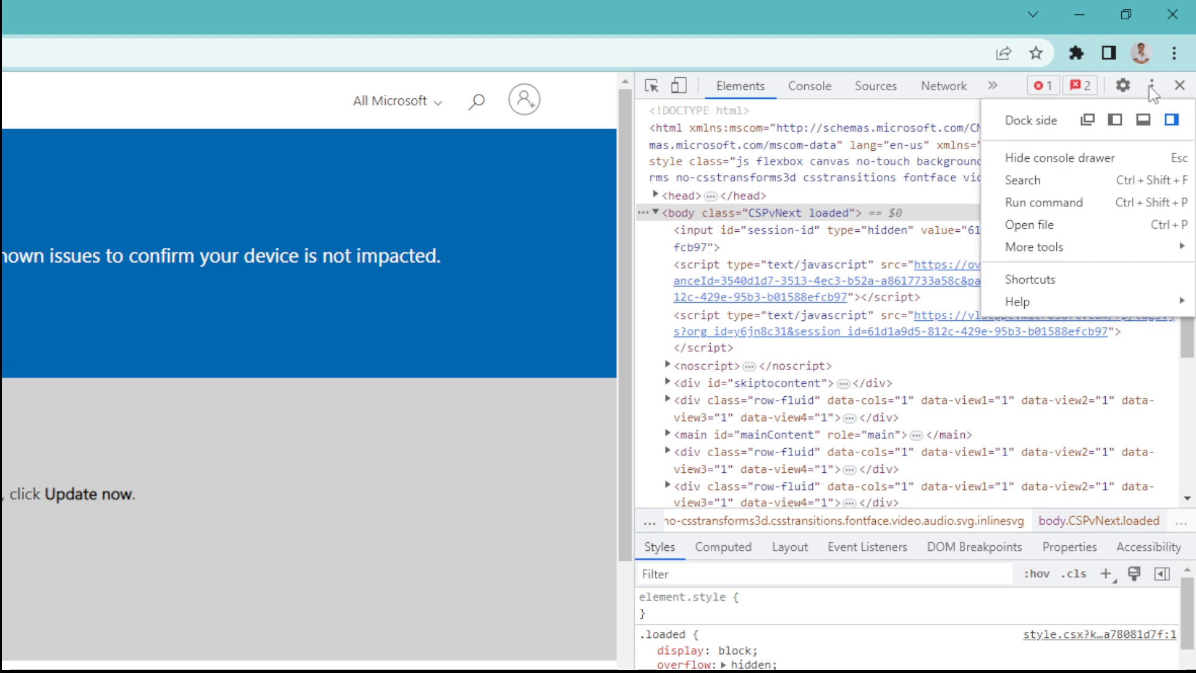
In Network conditions, replace the default user agent with BlackBerry — BB10.
mouse_move(1046, 249)
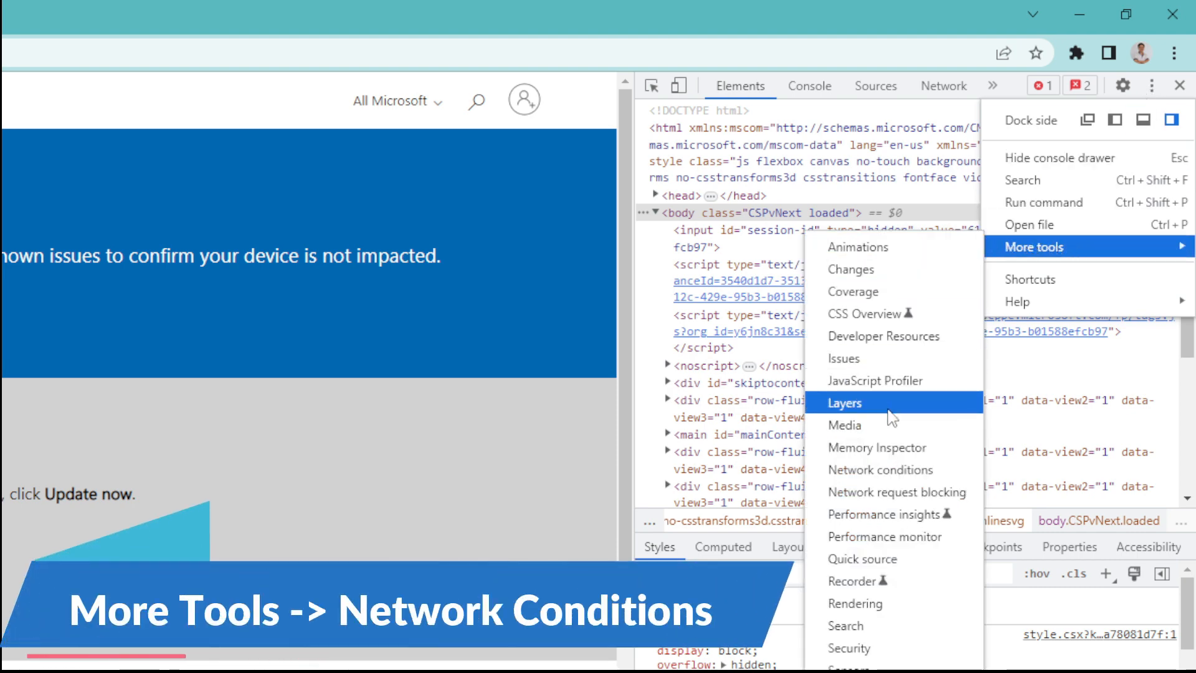
left_click(897, 470)
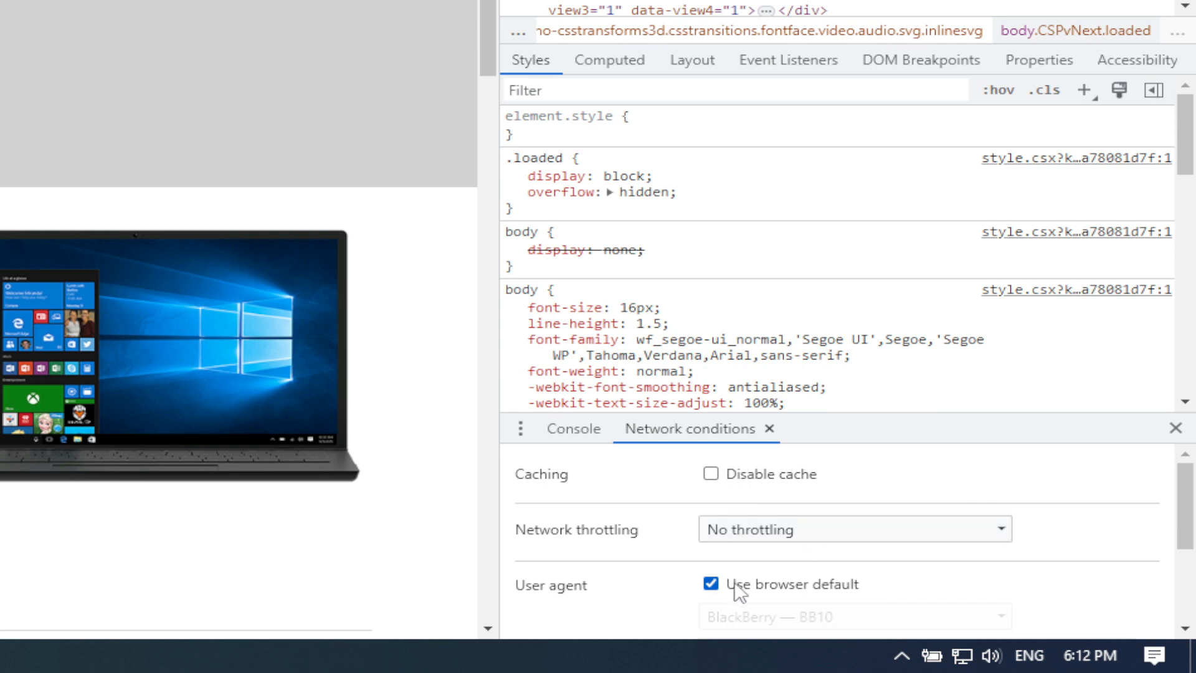
left_click(758, 583)
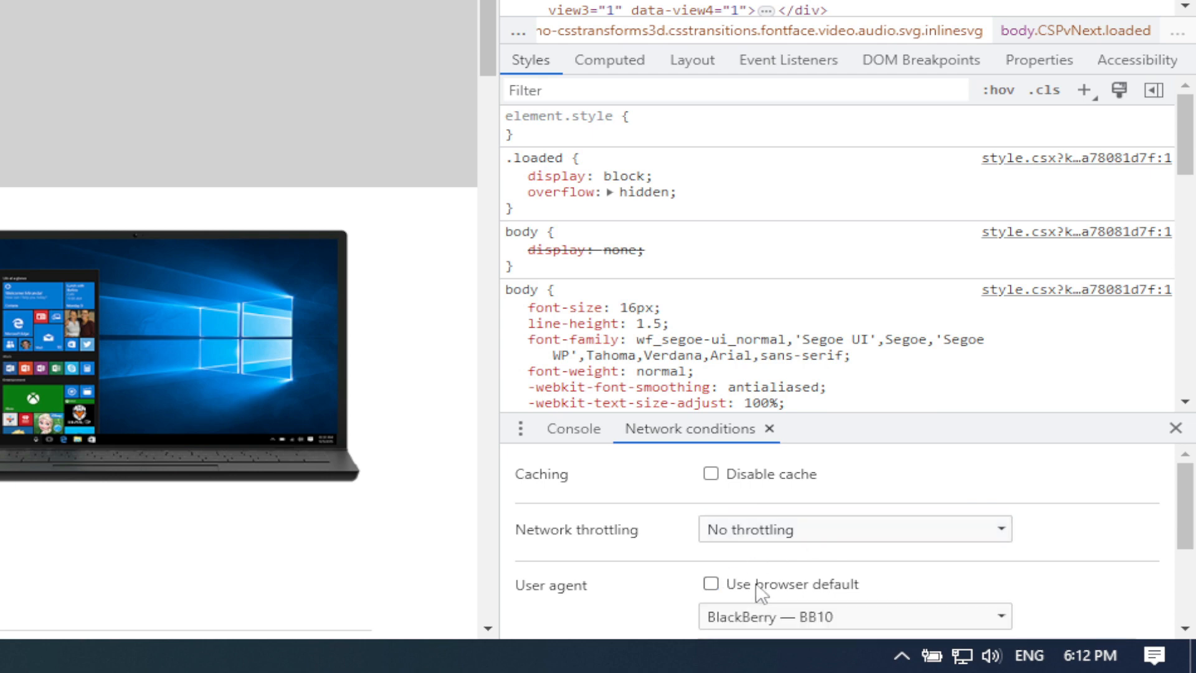
scroll(760, 585, "down", 2)
left_click(770, 509)
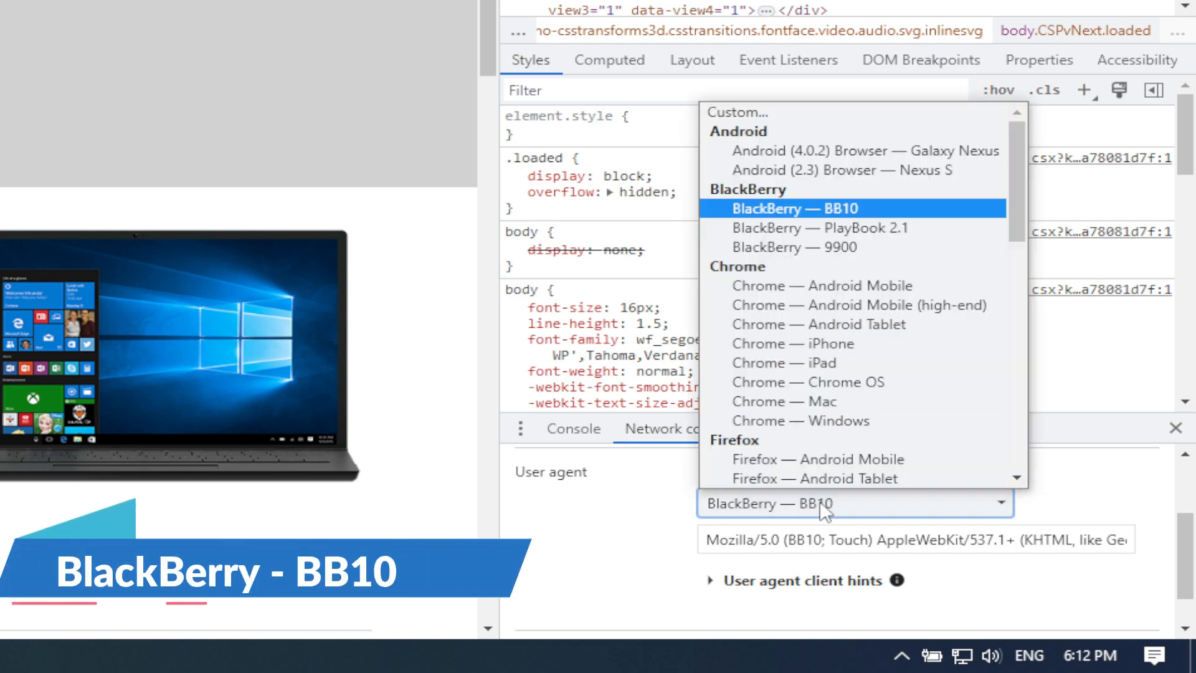
left_click(813, 510)
left_click(784, 207)
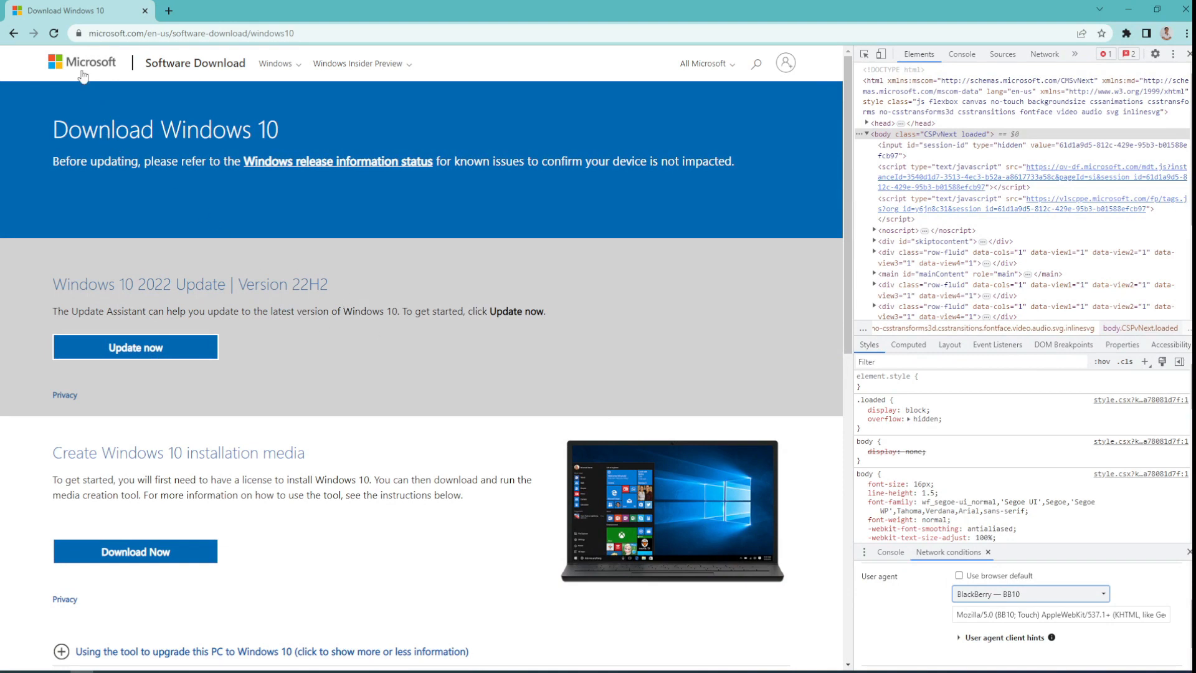
Reload the page and confirm Windows 10 (multi-edition ISO) as the edition.
left_click(54, 34)
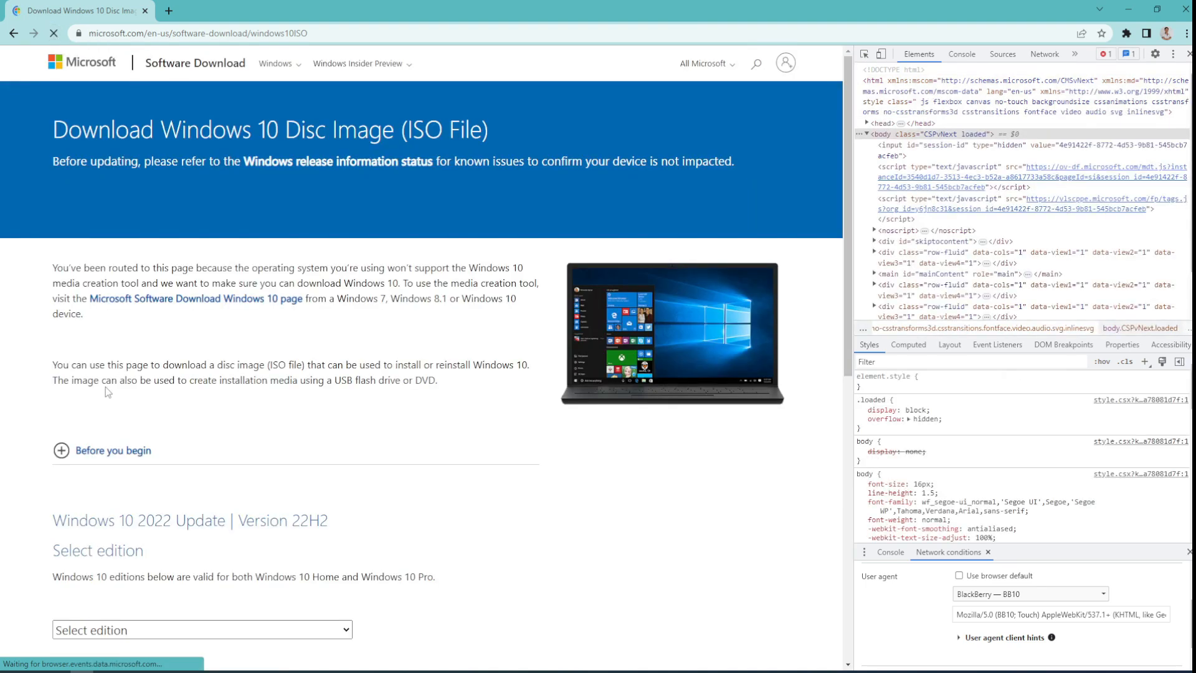
scroll(106, 387, "down", 2)
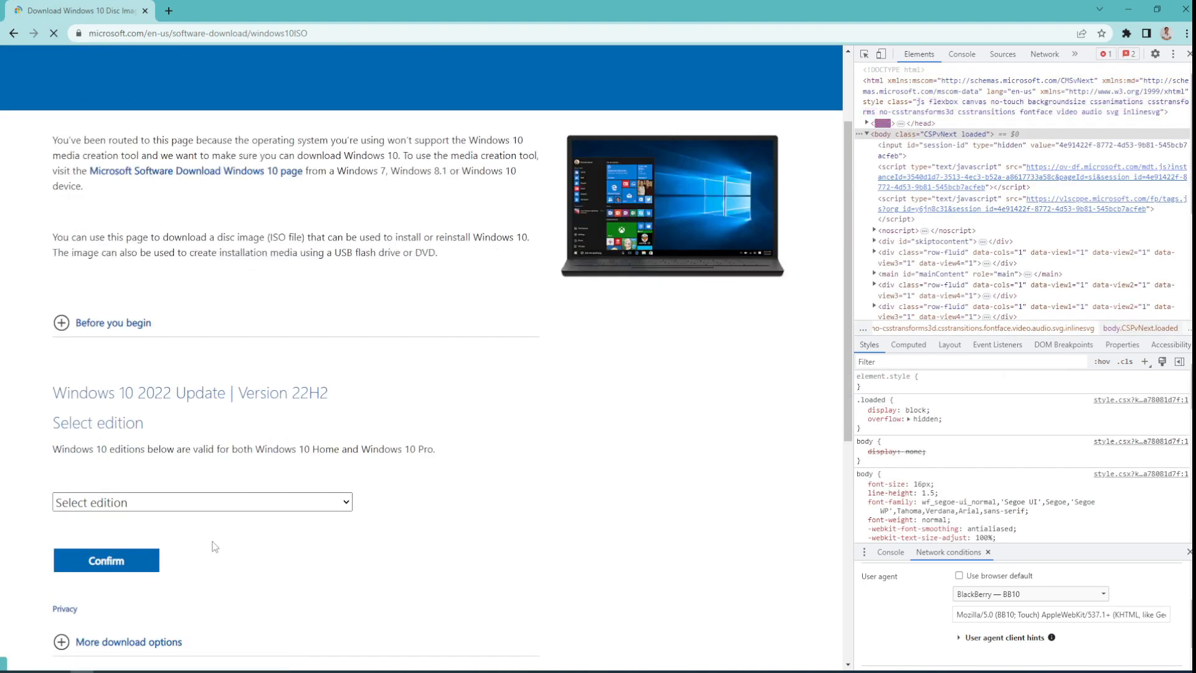
left_click(177, 508)
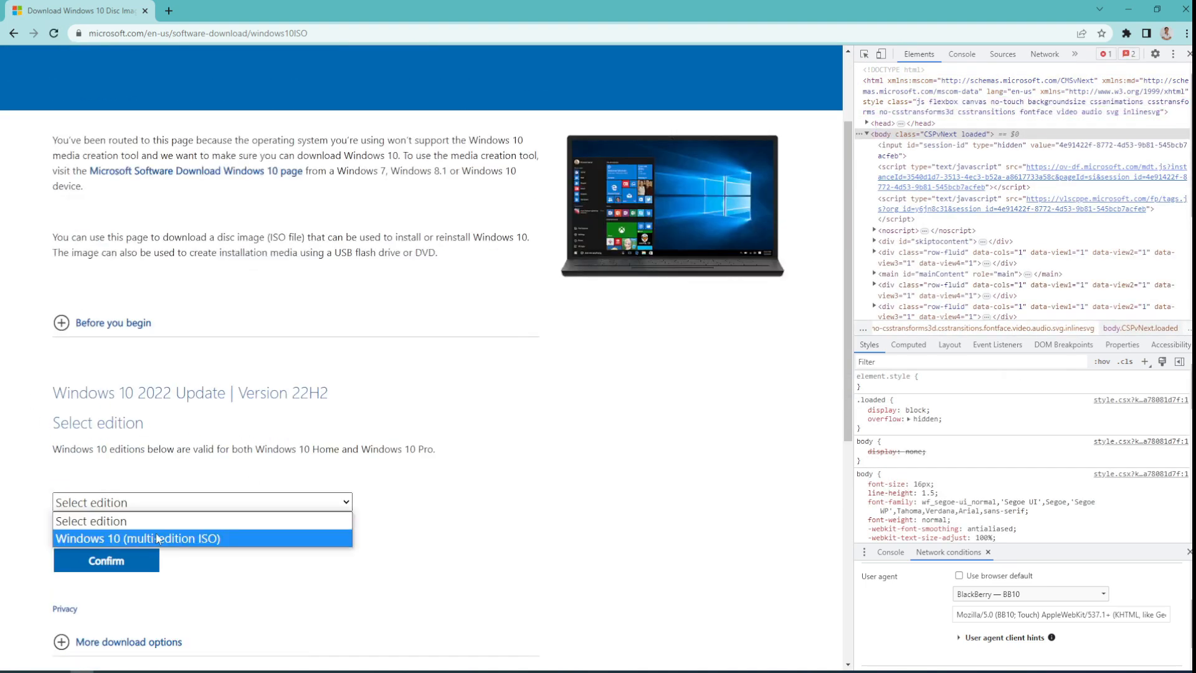
left_click(167, 538)
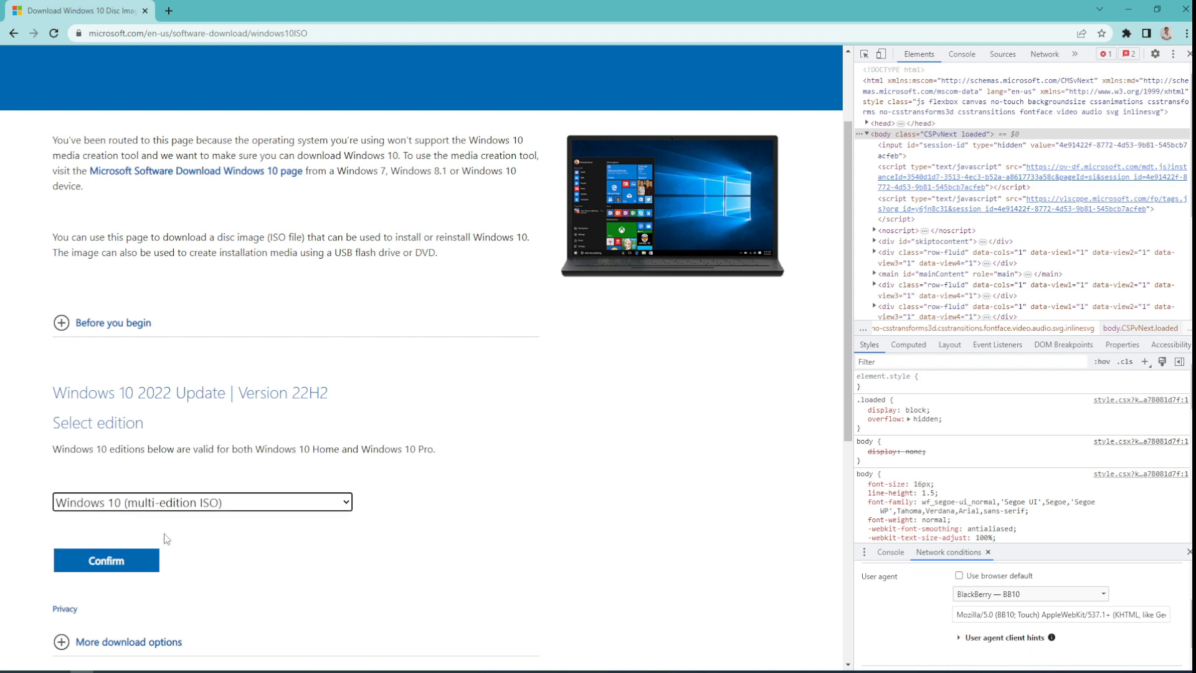
left_click(122, 560)
left_click(107, 563)
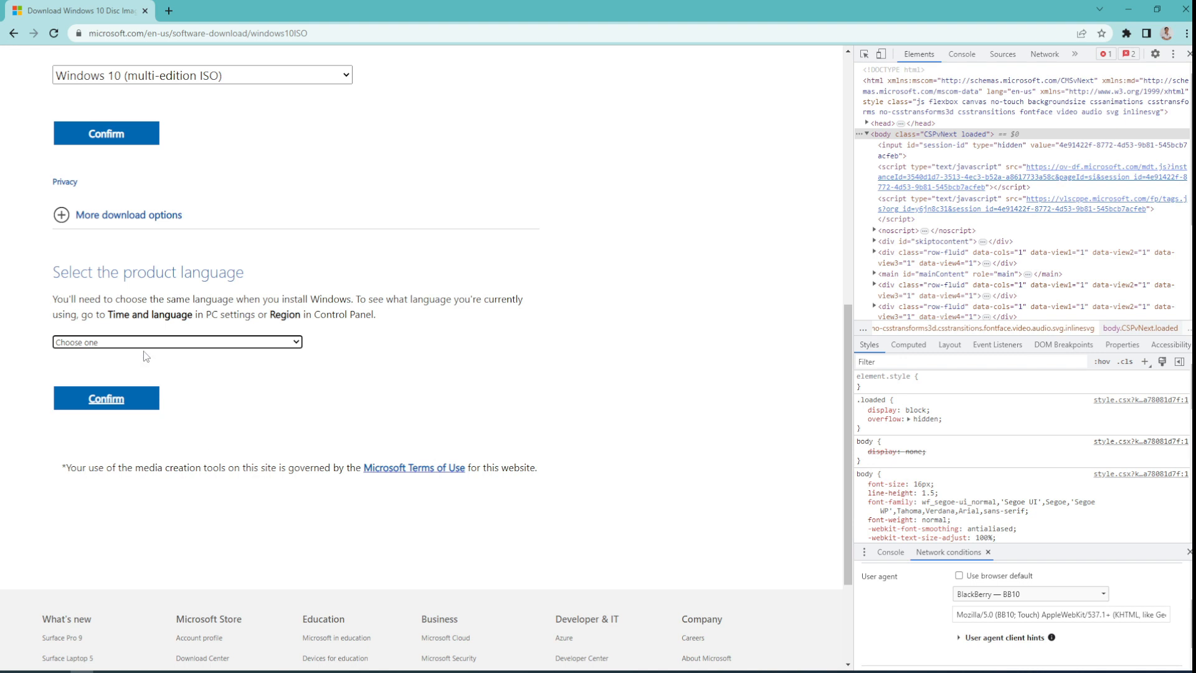
Choose and confirm English (United States) as the product language.
left_click(150, 344)
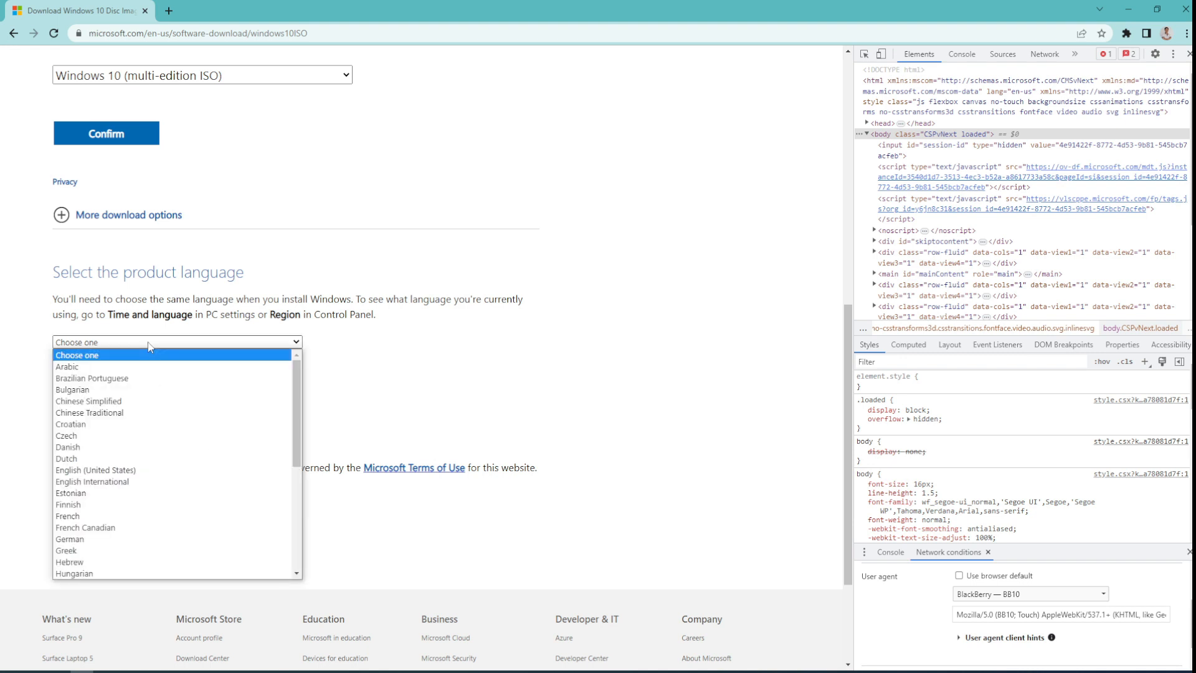
left_click(132, 471)
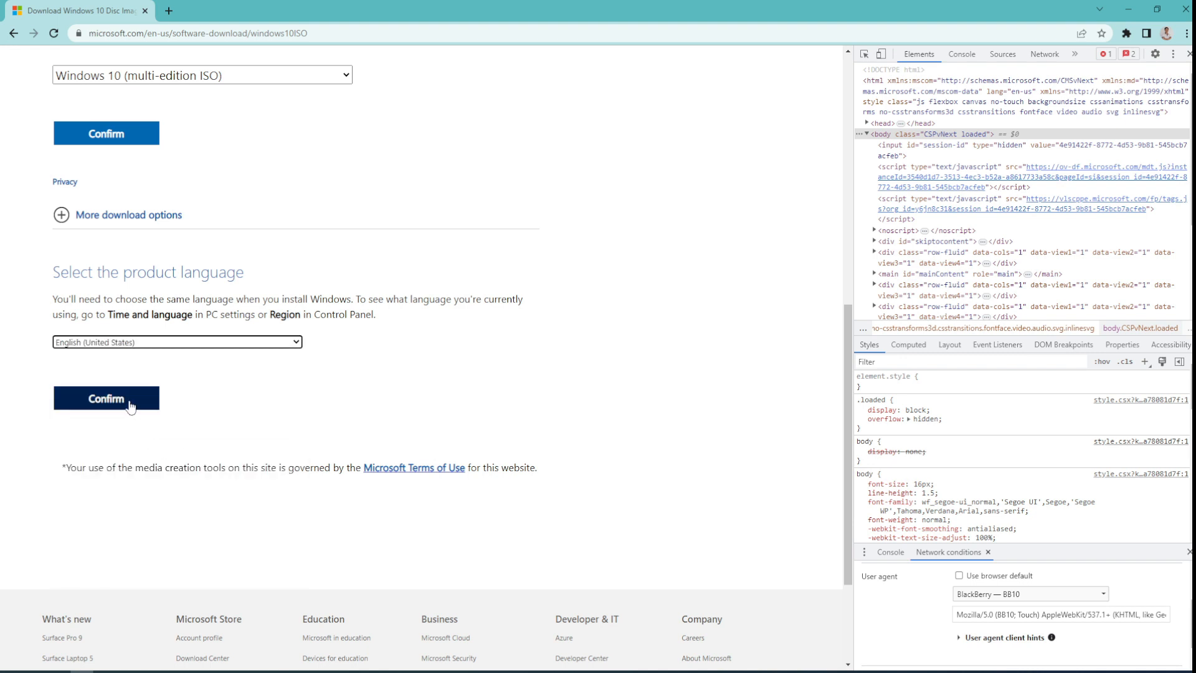
left_click(106, 398)
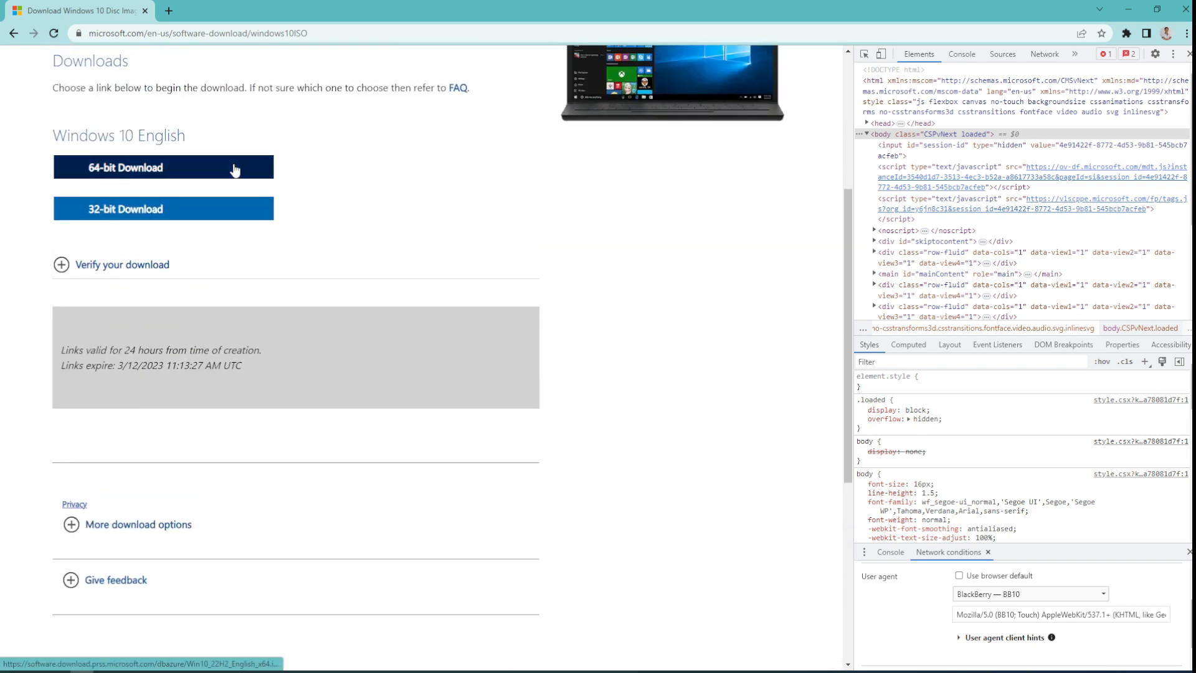
Download the 64-bit Windows 10 English ISO into the Downloads folder.
left_click(131, 169)
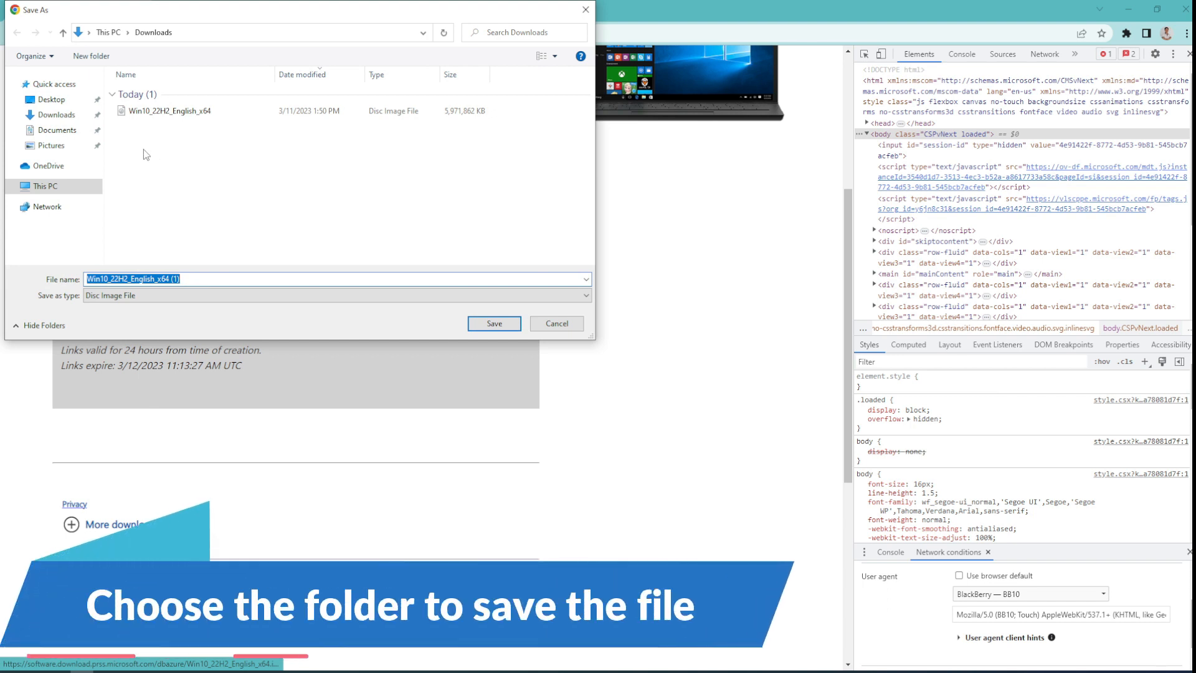
left_click(67, 122)
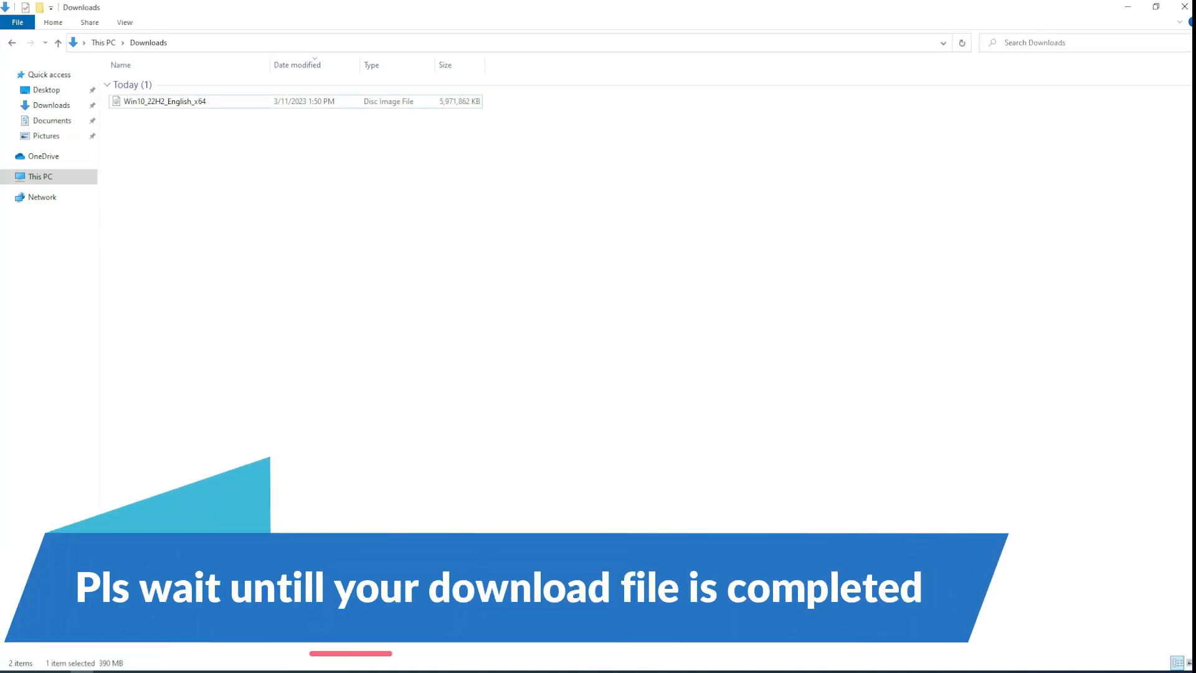
Show the Downloads folder to verify the Win10_22H2_English_x64 ISO is there.
left_click(53, 106)
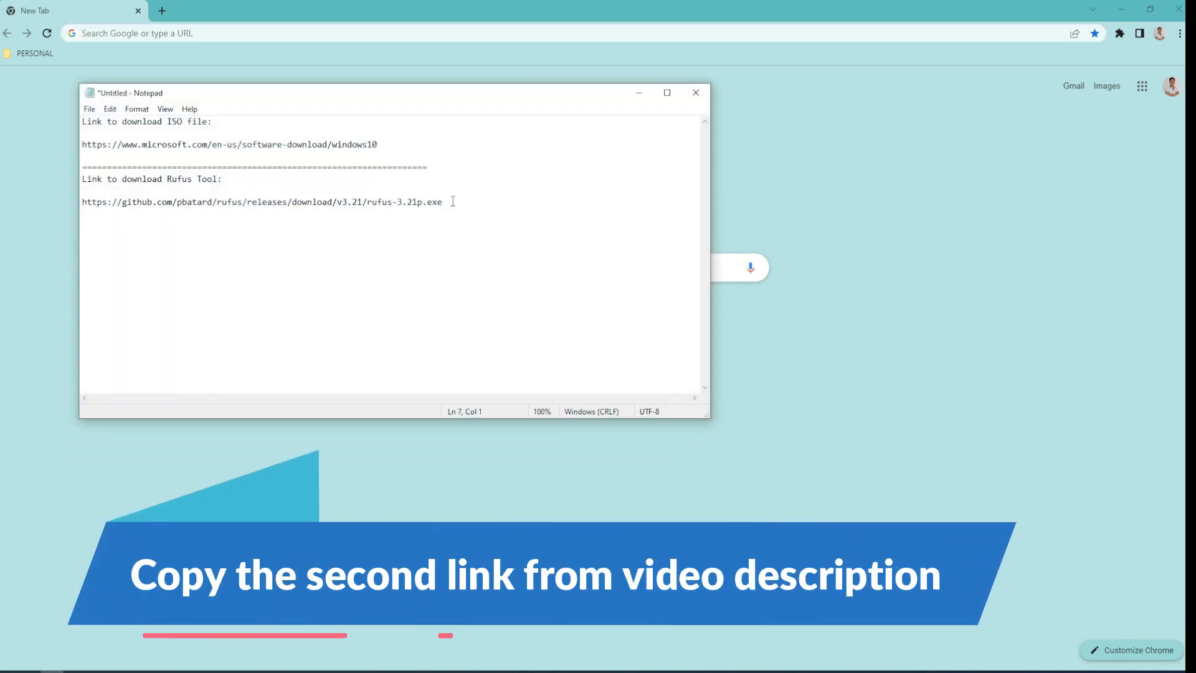
Copy the Rufus 3.21 link from the notes and open it in Chrome.
left_click_drag(453, 200, 84, 201)
key("ctrl+c")
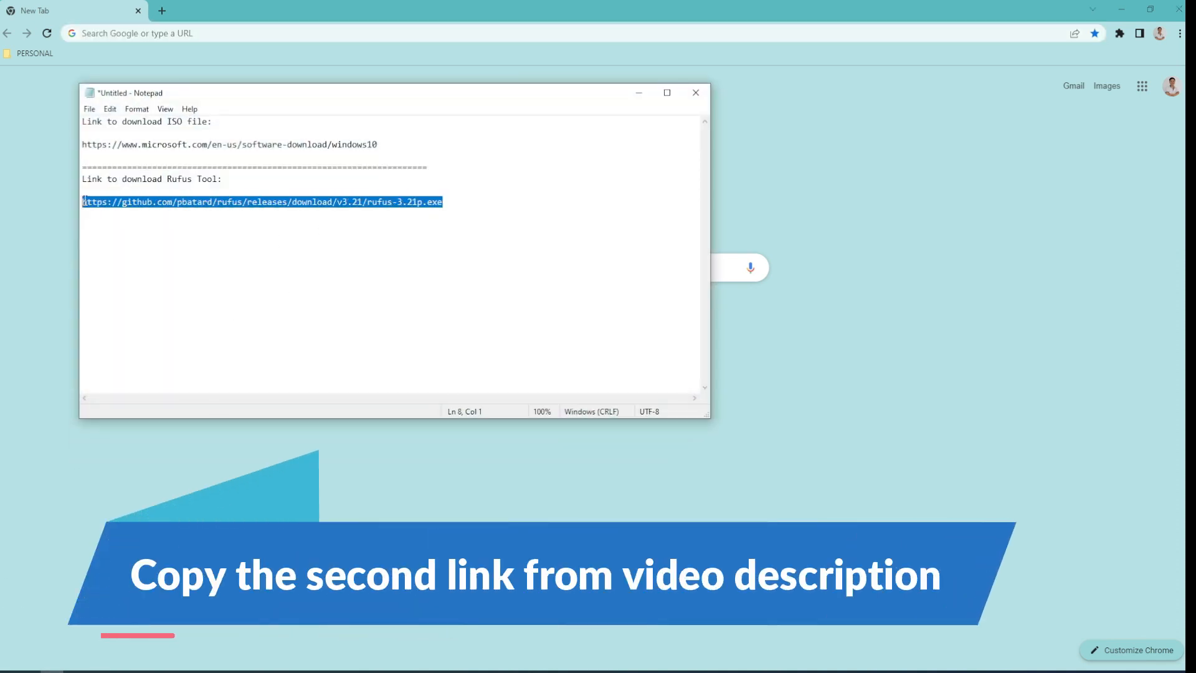
left_click(154, 35)
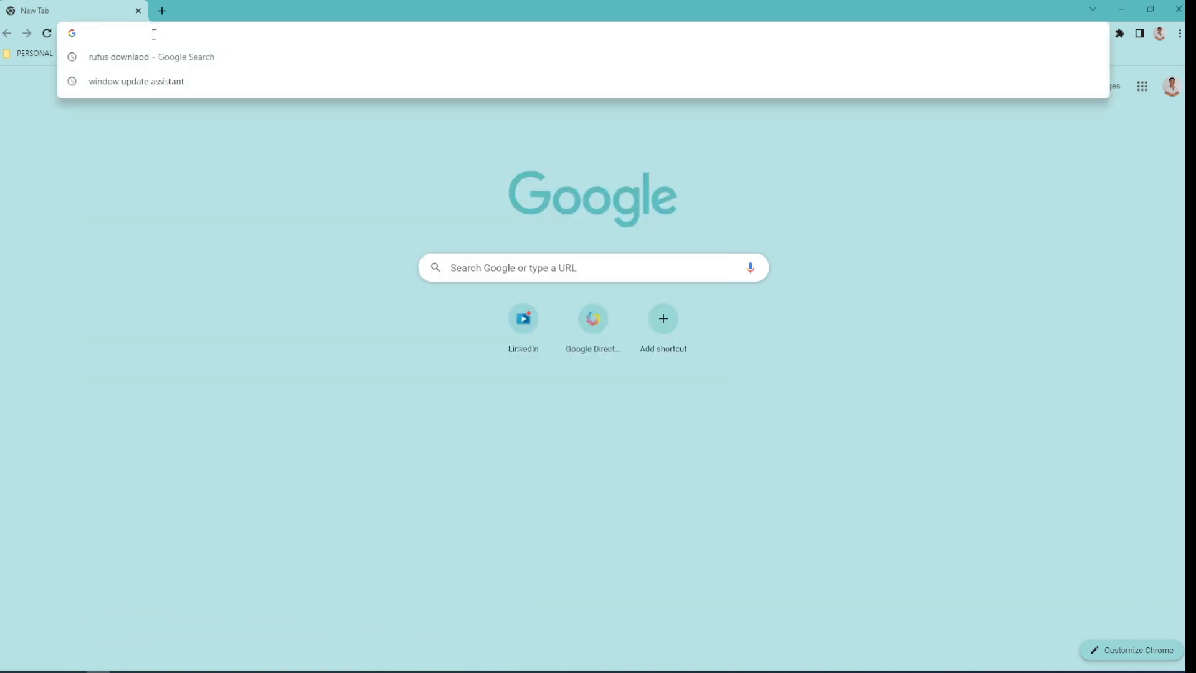
key("ctrl+v")
key("Return")
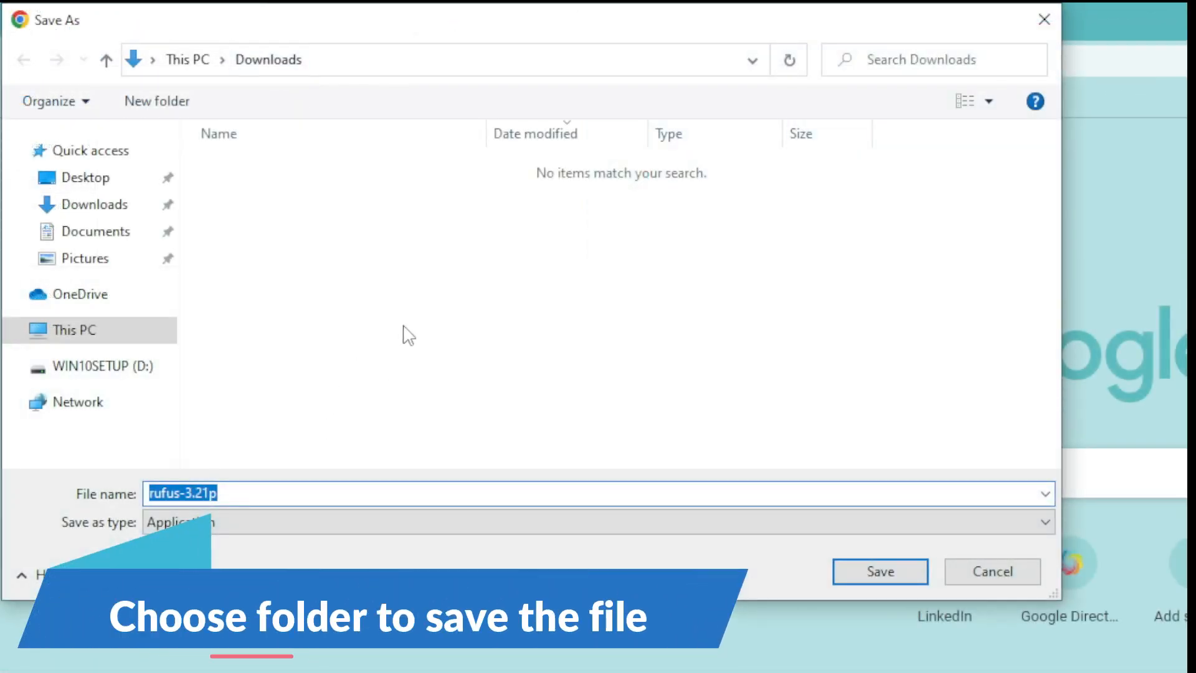
Save rufus-3.21p.exe into the Downloads folder.
left_click(104, 219)
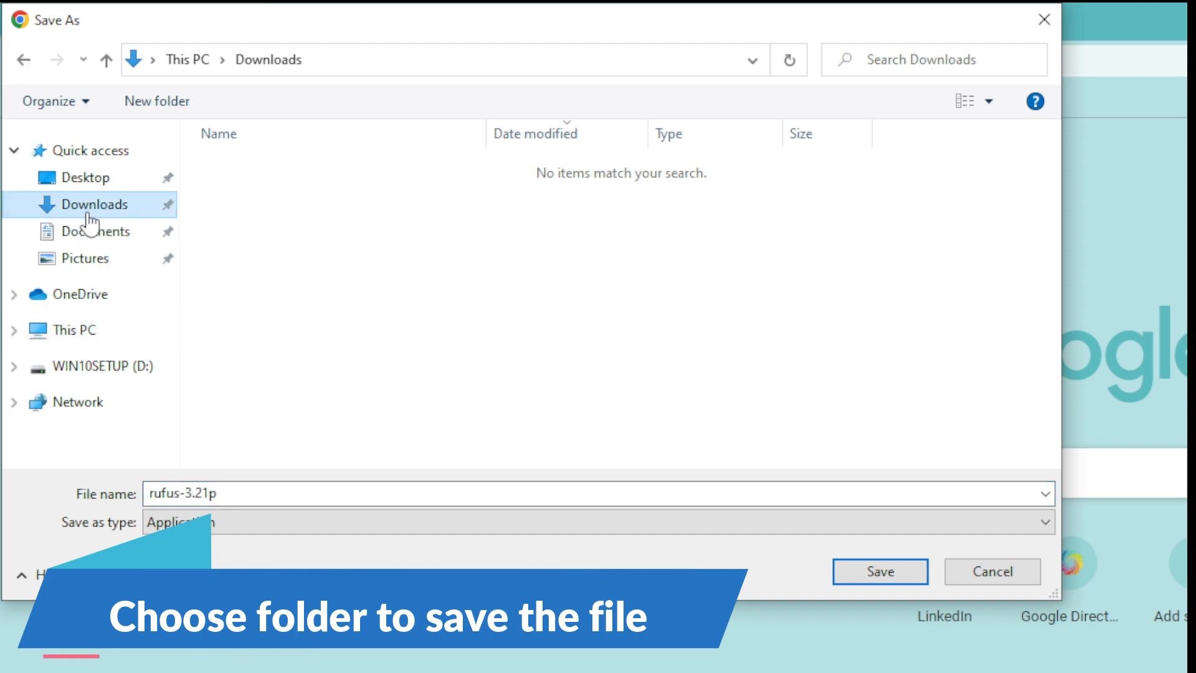
left_click(858, 573)
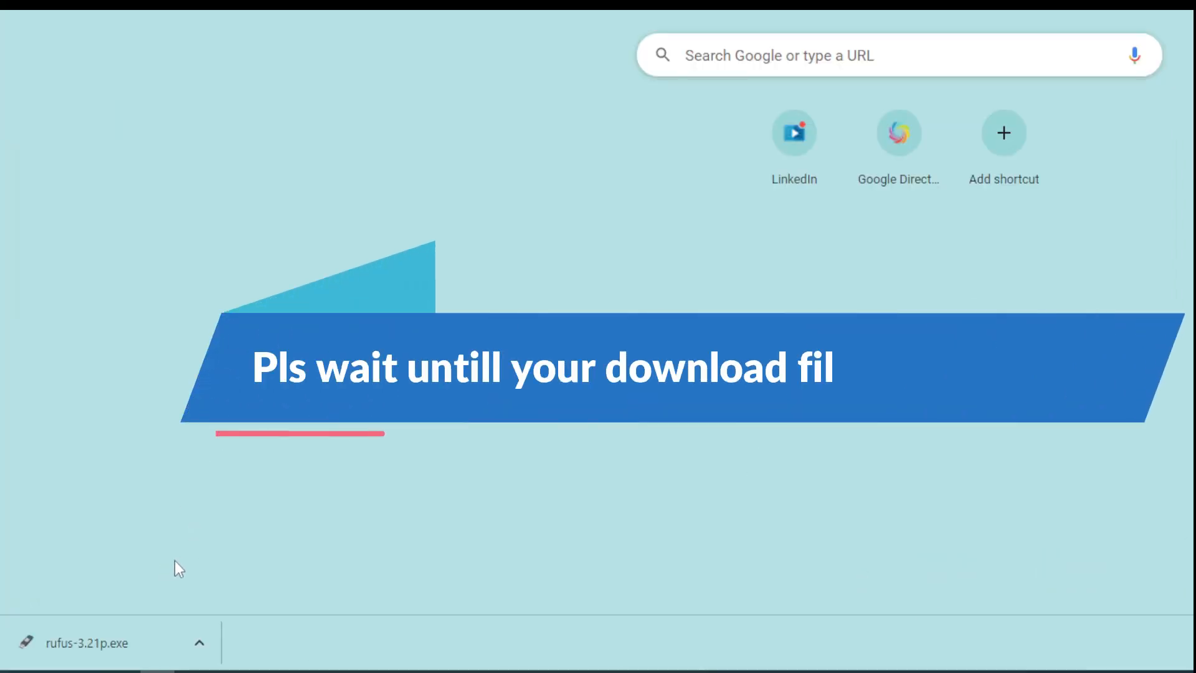
left_click(200, 642)
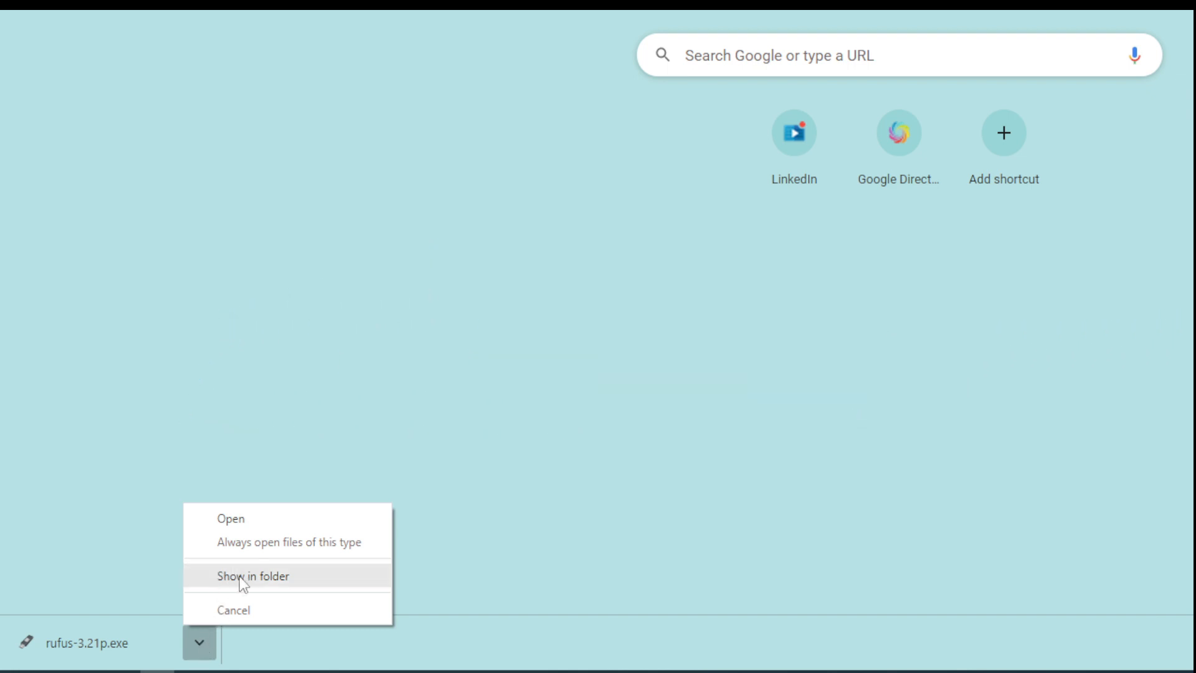
Locate rufus-3.21p in Downloads and run it as administrator.
left_click(239, 577)
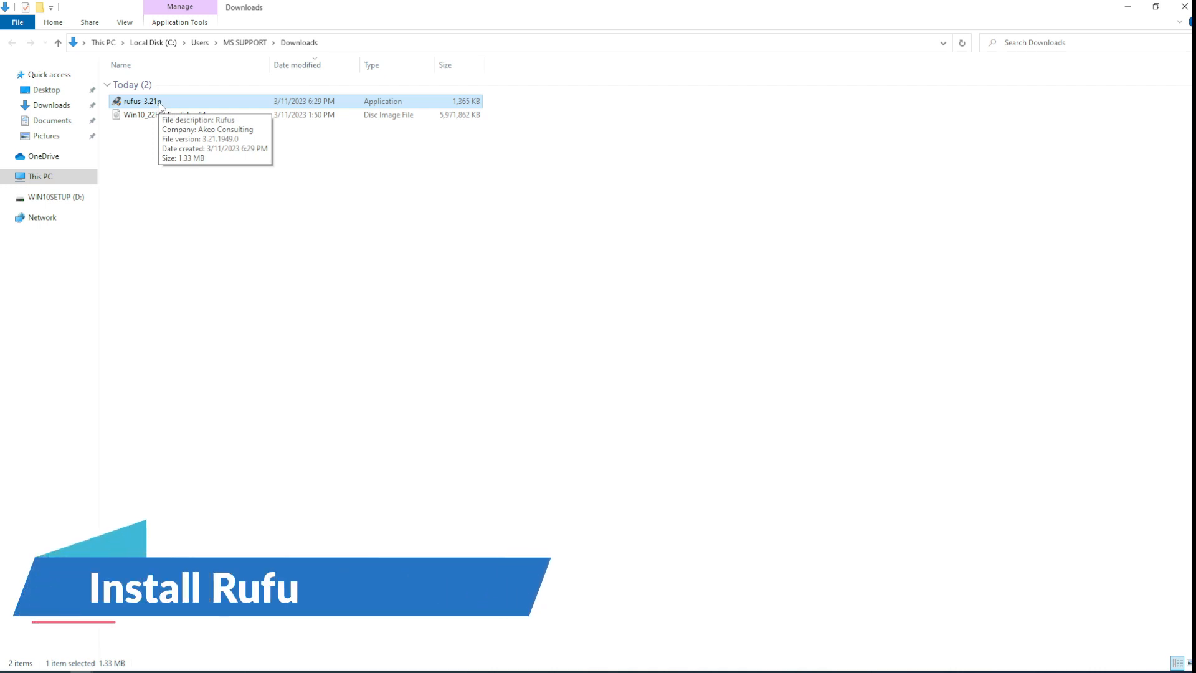
right_click(157, 104)
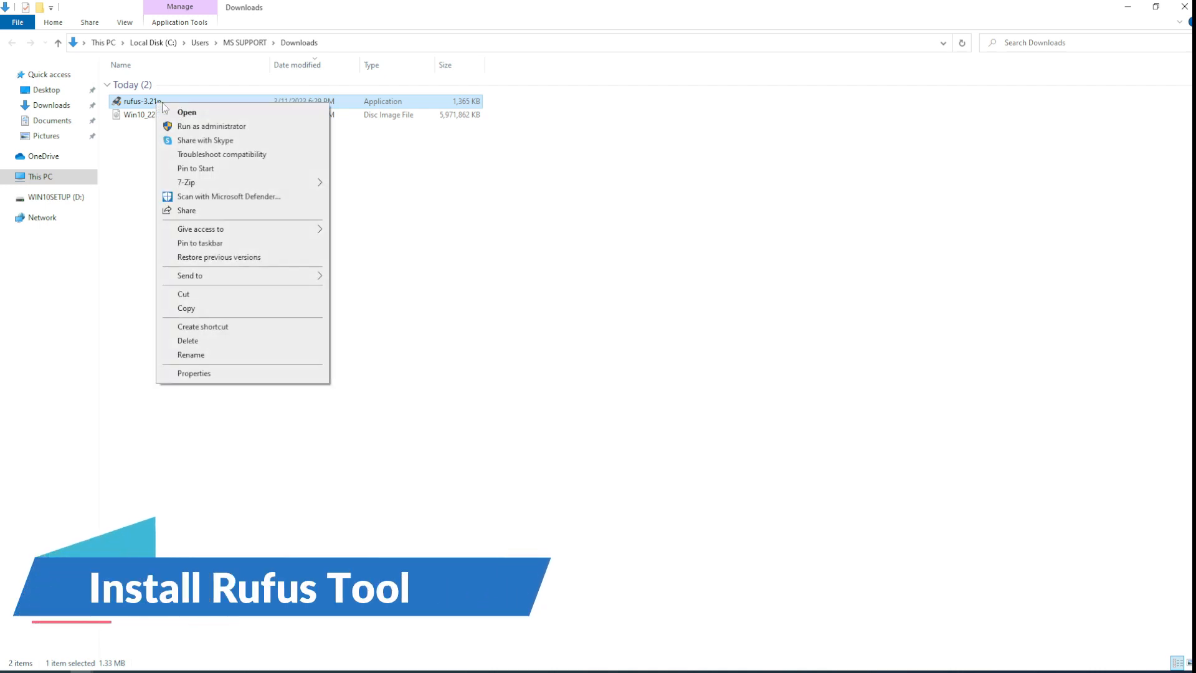
left_click(207, 127)
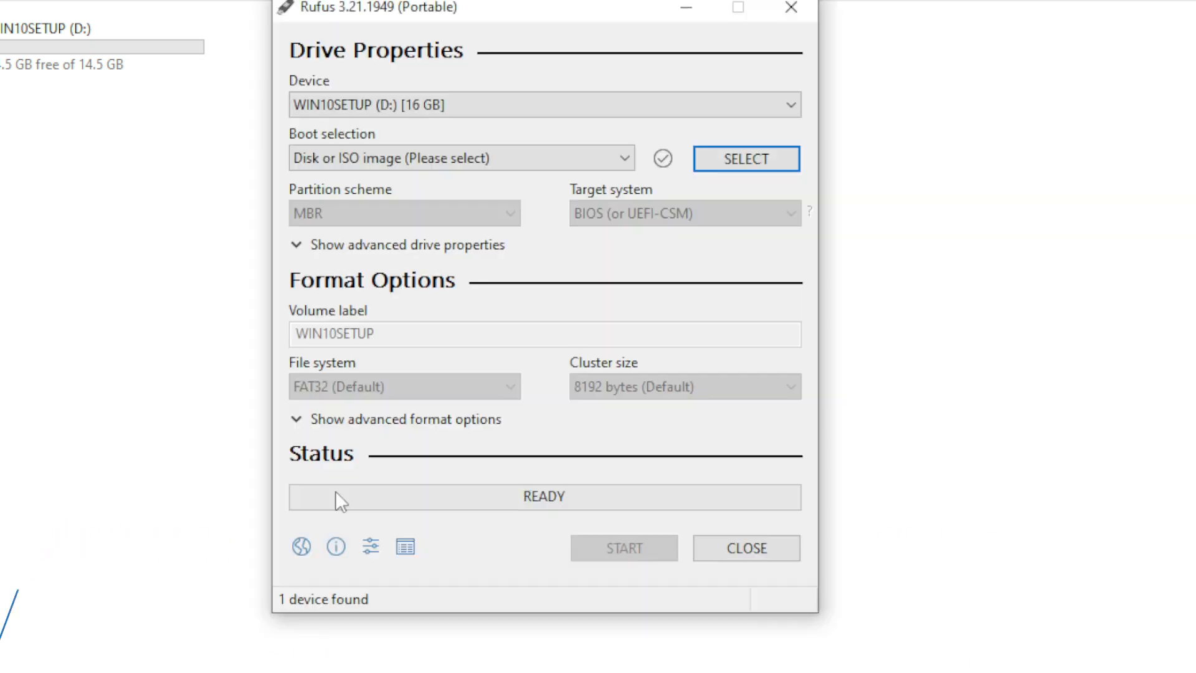
Keep the 16 GB WIN10SETUP (D:) drive as target and Disk or ISO image as boot source.
left_click_drag(403, 11, 293, 3)
left_click(293, 93)
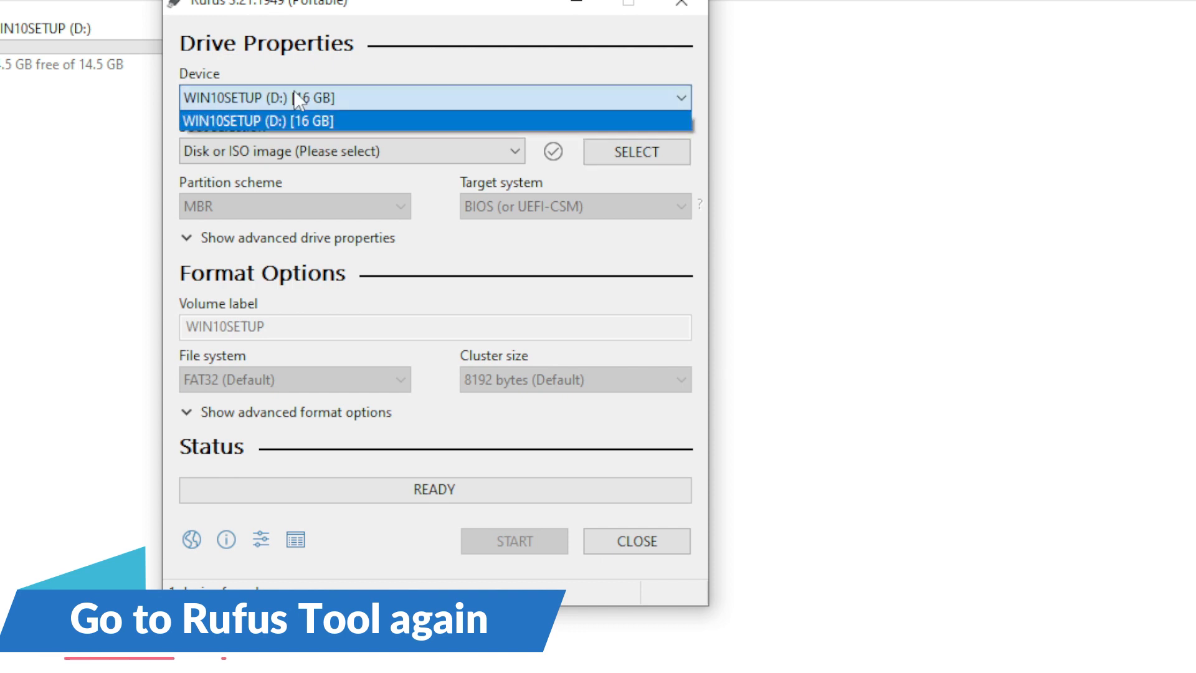
left_click(293, 93)
left_click(312, 100)
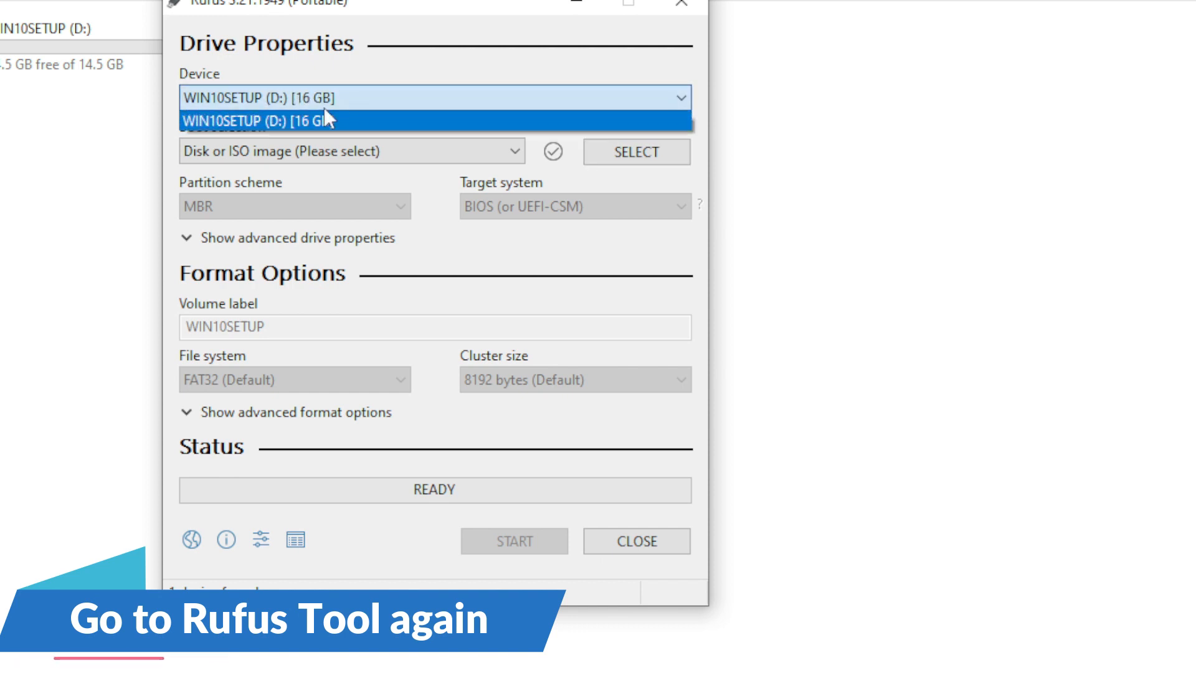
left_click(276, 121)
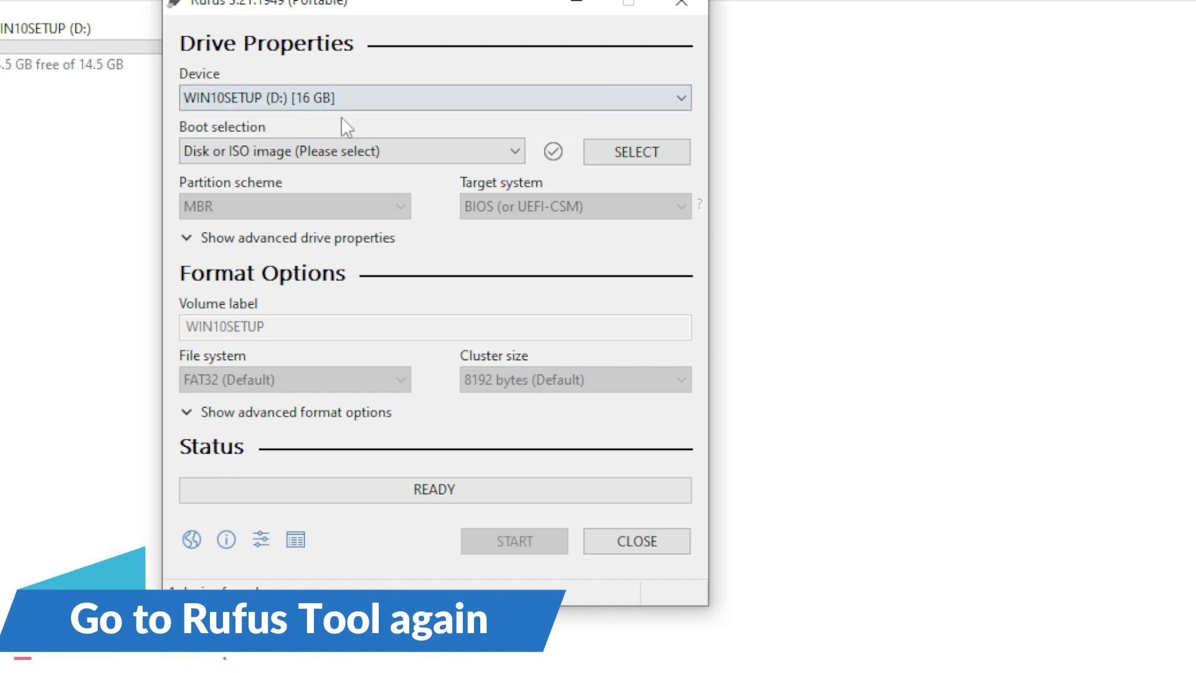
left_click(374, 153)
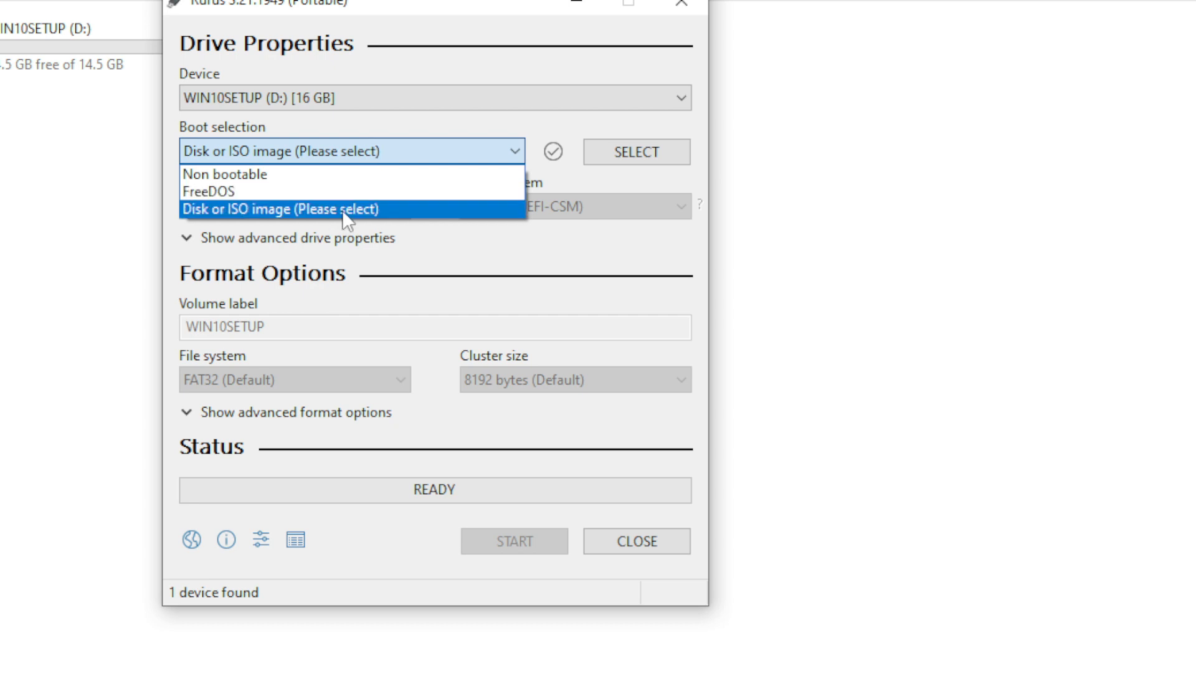
left_click(342, 209)
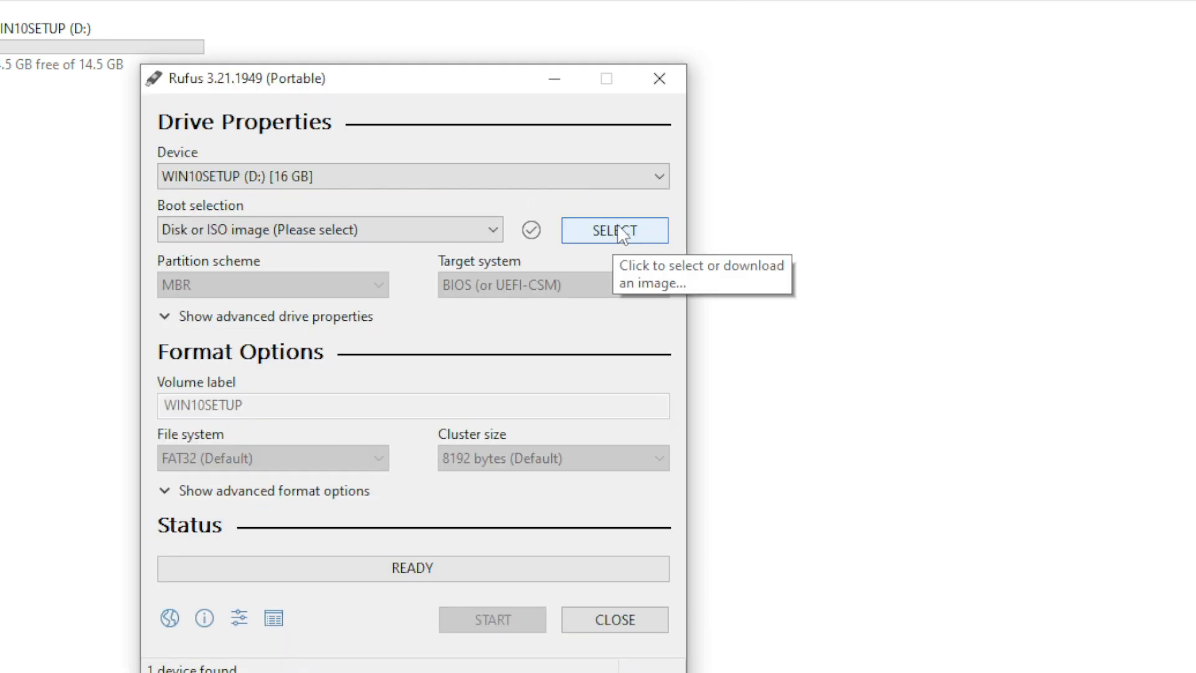
Load Win10_22H2_English_x64.iso from Downloads as the boot image.
left_click(617, 230)
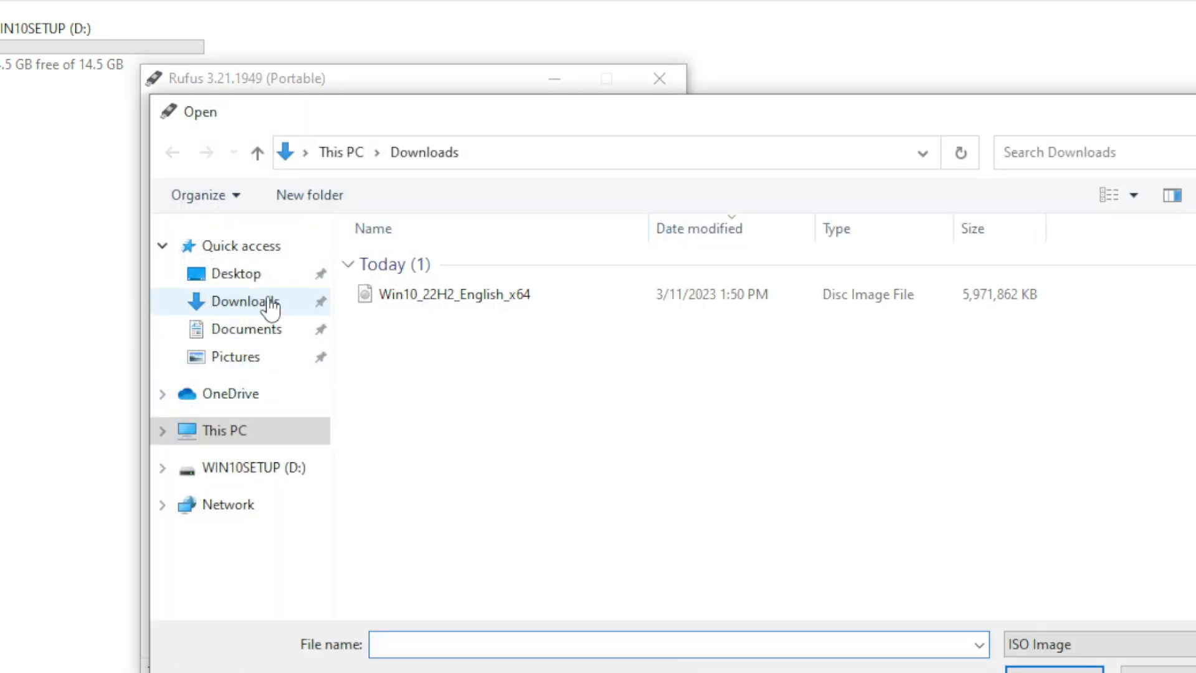
left_click(242, 305)
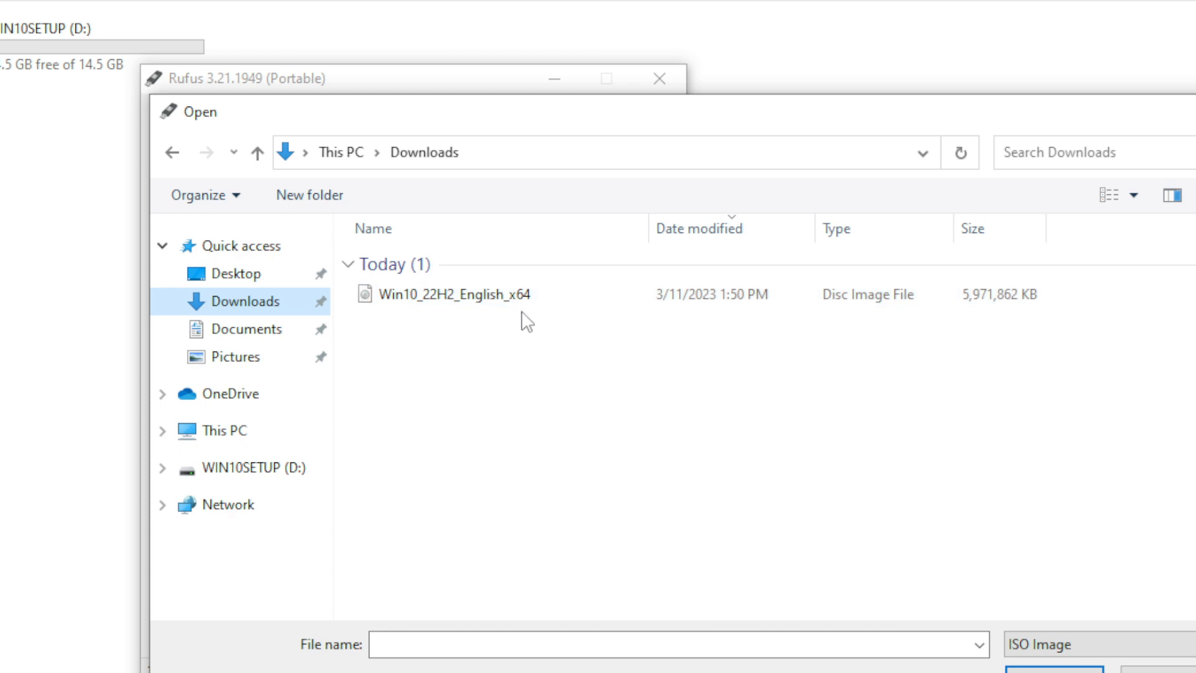
left_click(491, 300)
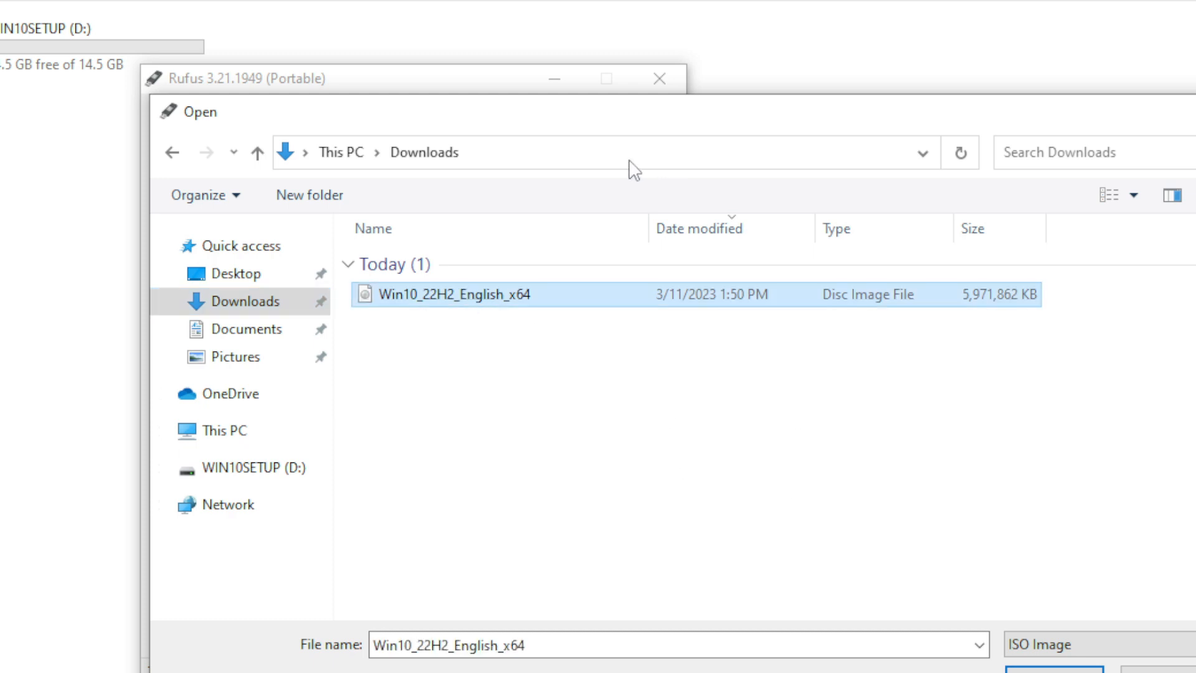
left_click_drag(577, 128, 563, 78)
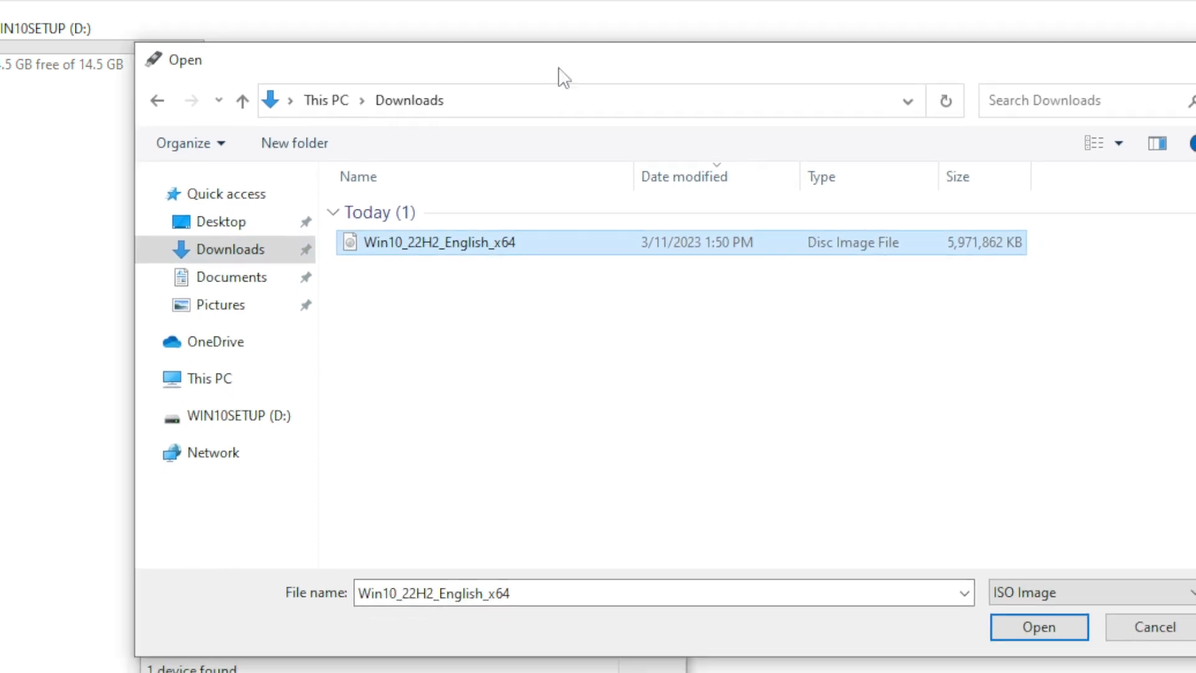
left_click(1053, 633)
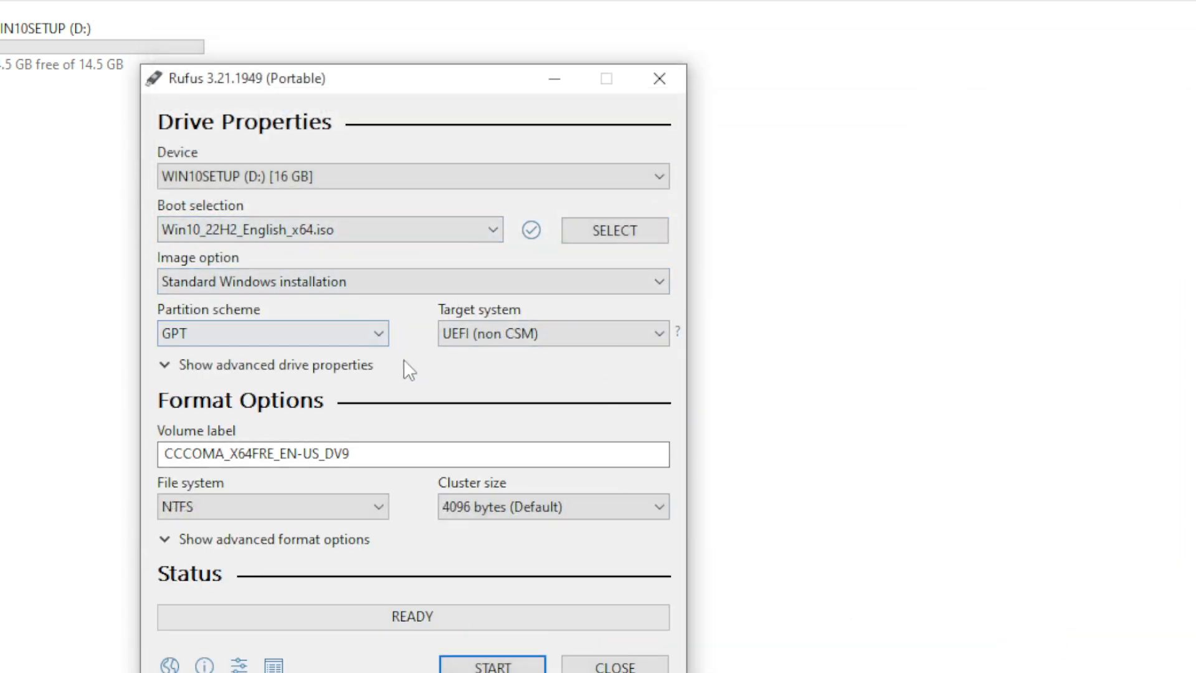
Keep the GPT partition scheme and start writing the ISO to the drive.
left_click(379, 337)
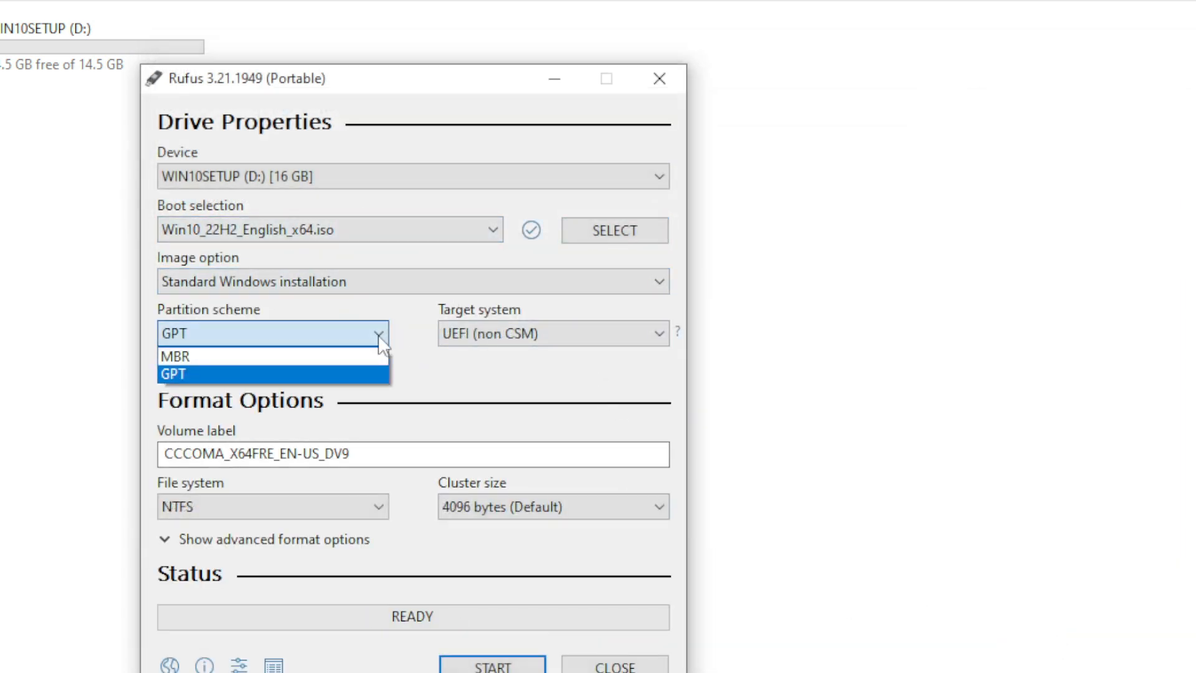
left_click(379, 334)
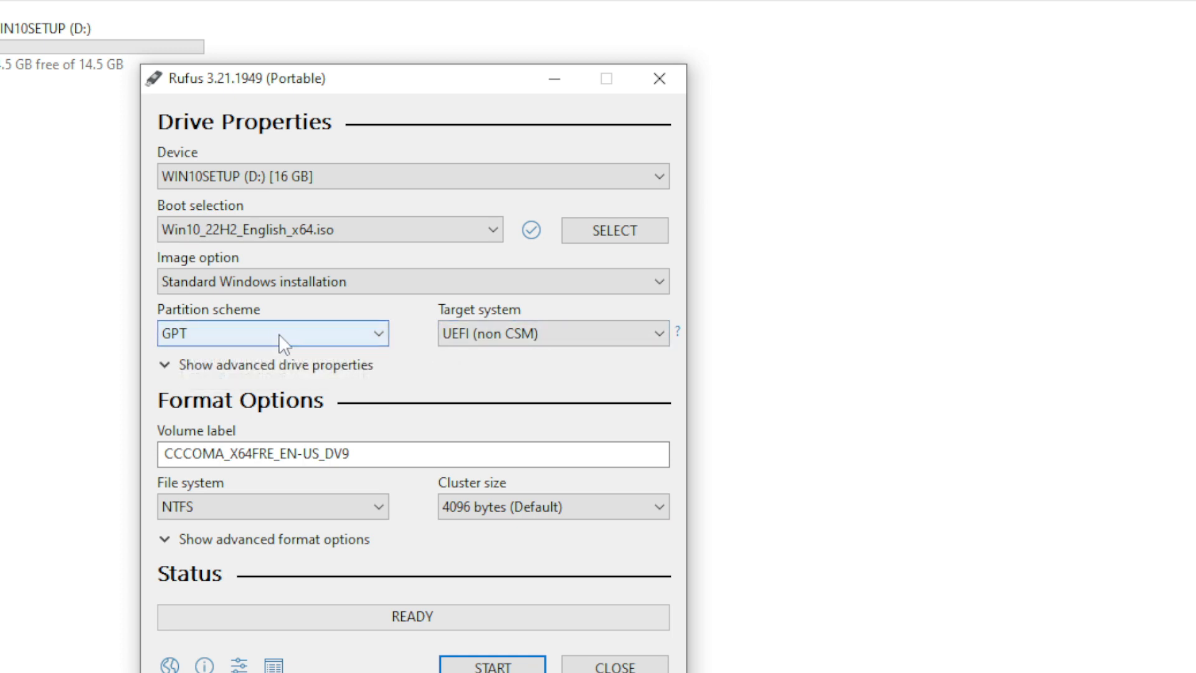
left_click(347, 339)
left_click(336, 375)
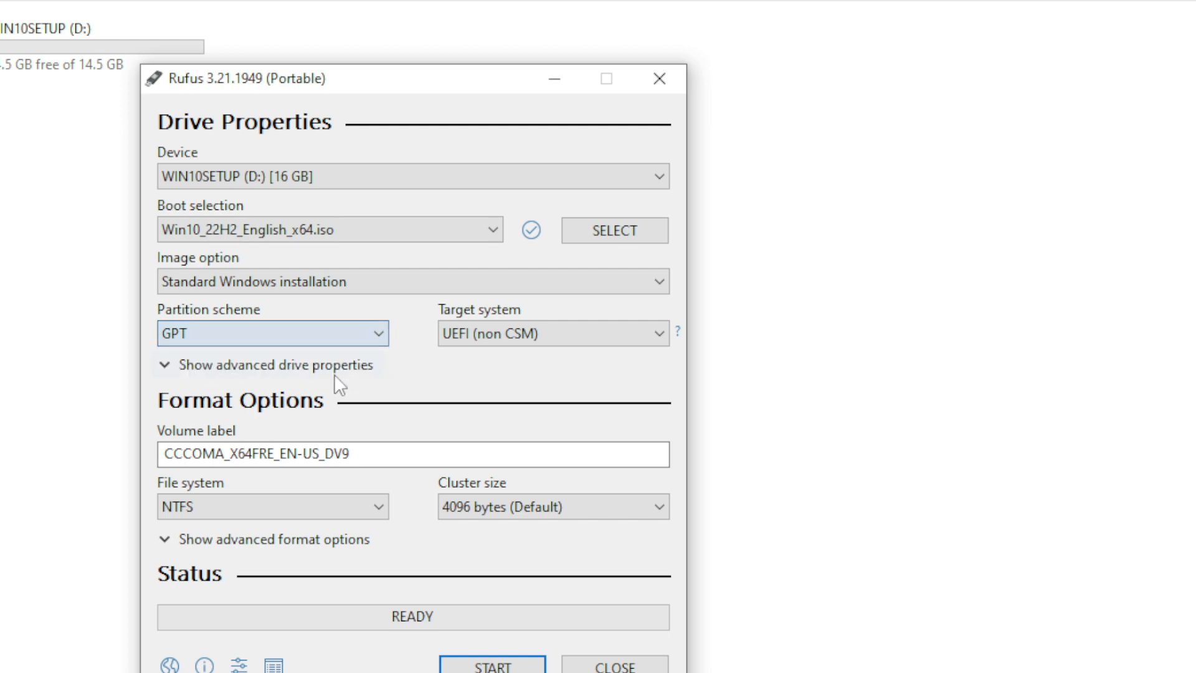
left_click_drag(414, 86, 430, 44)
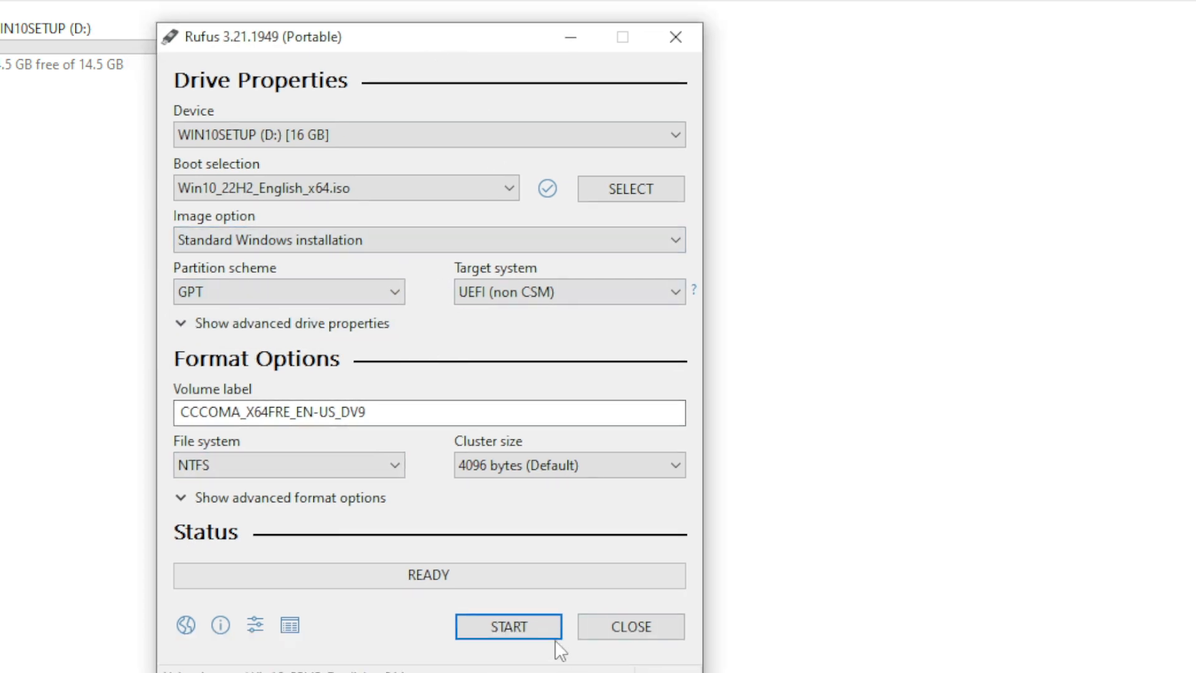
left_click(515, 625)
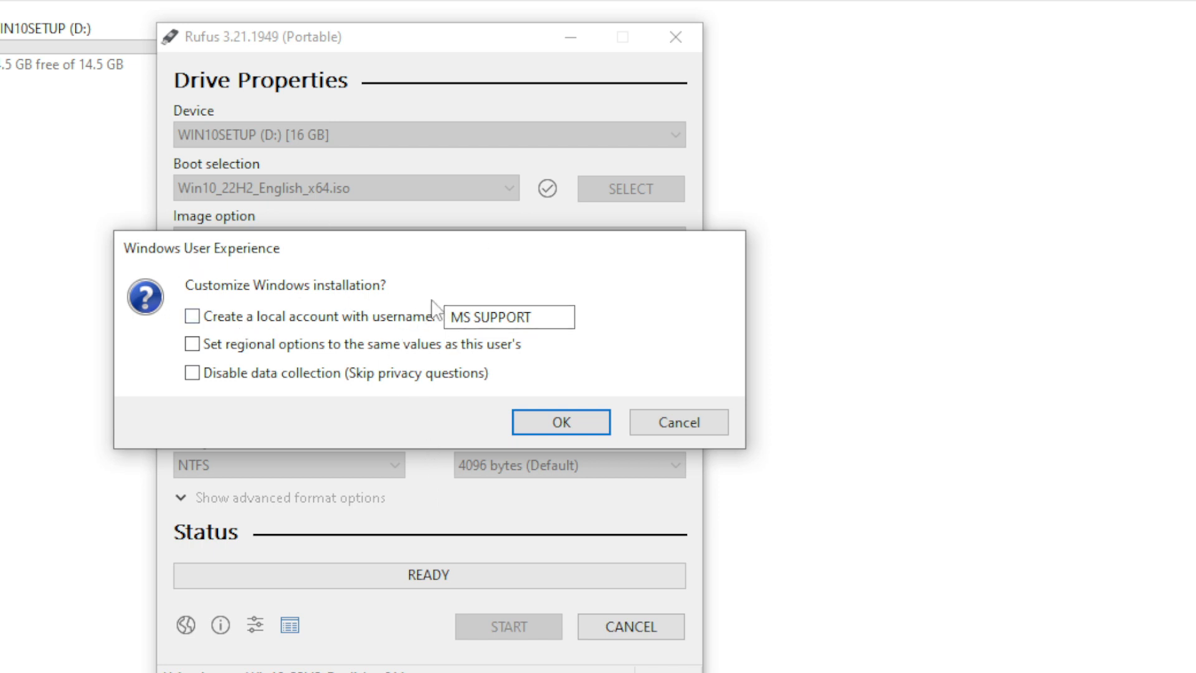
Accept the Windows customization prompt unchanged and confirm erasing the WIN10SETUP drive.
left_click(550, 420)
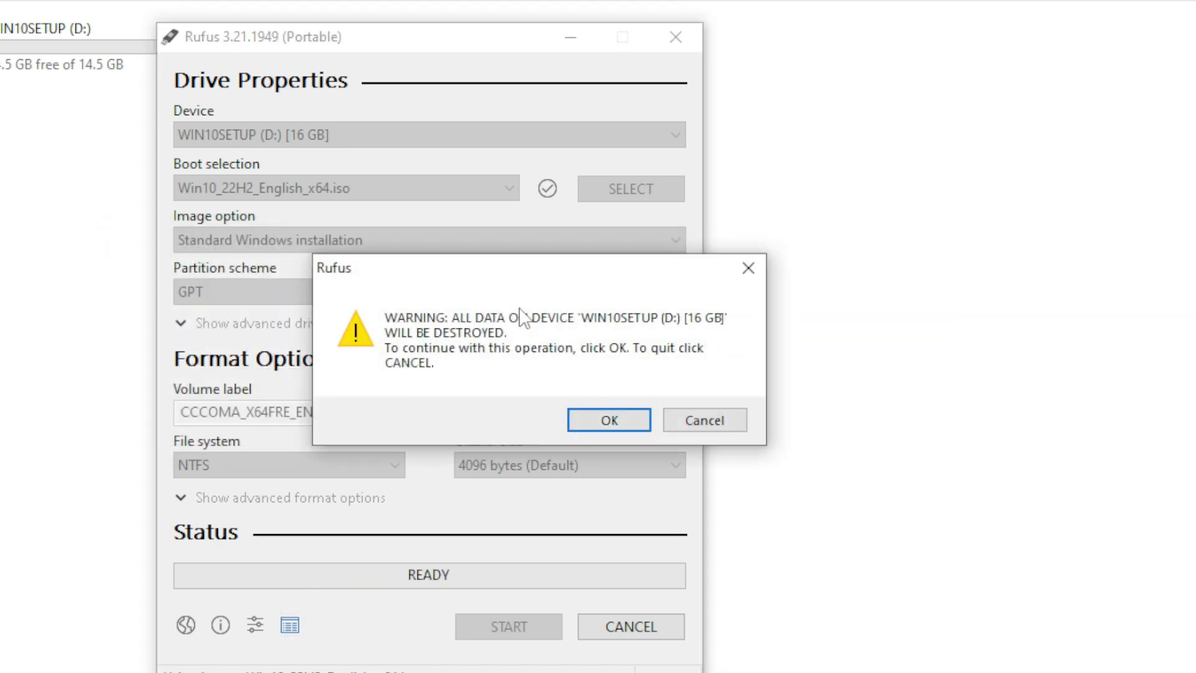
left_click_drag(469, 274, 306, 292)
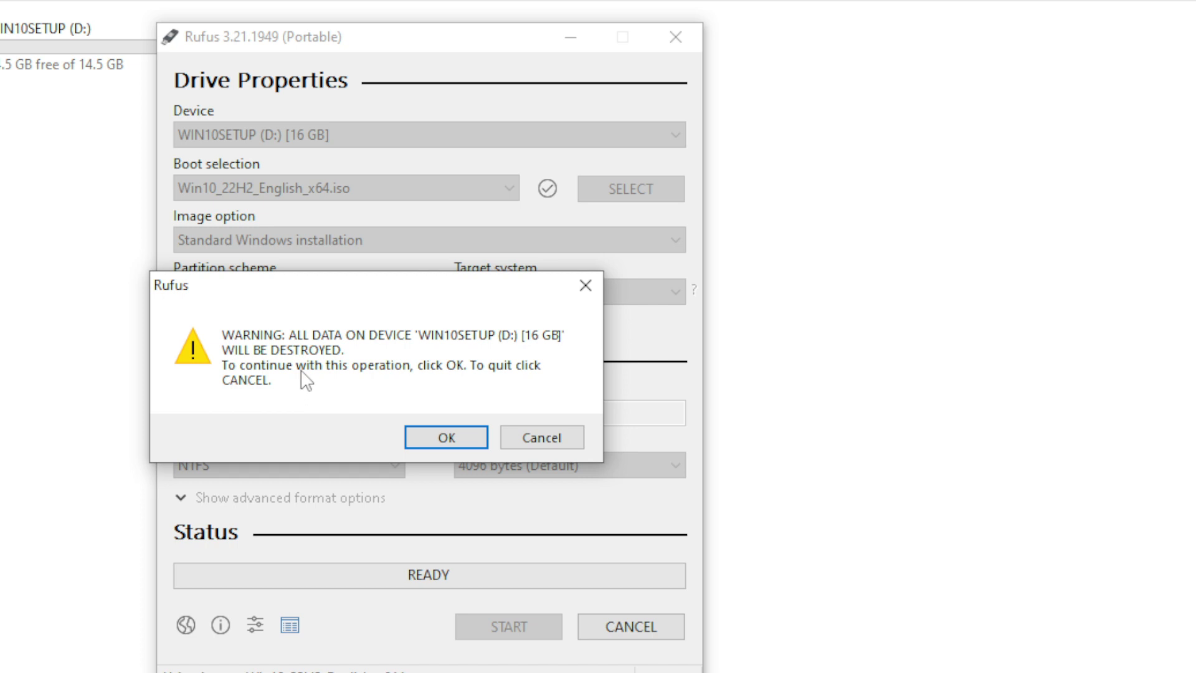
left_click(446, 437)
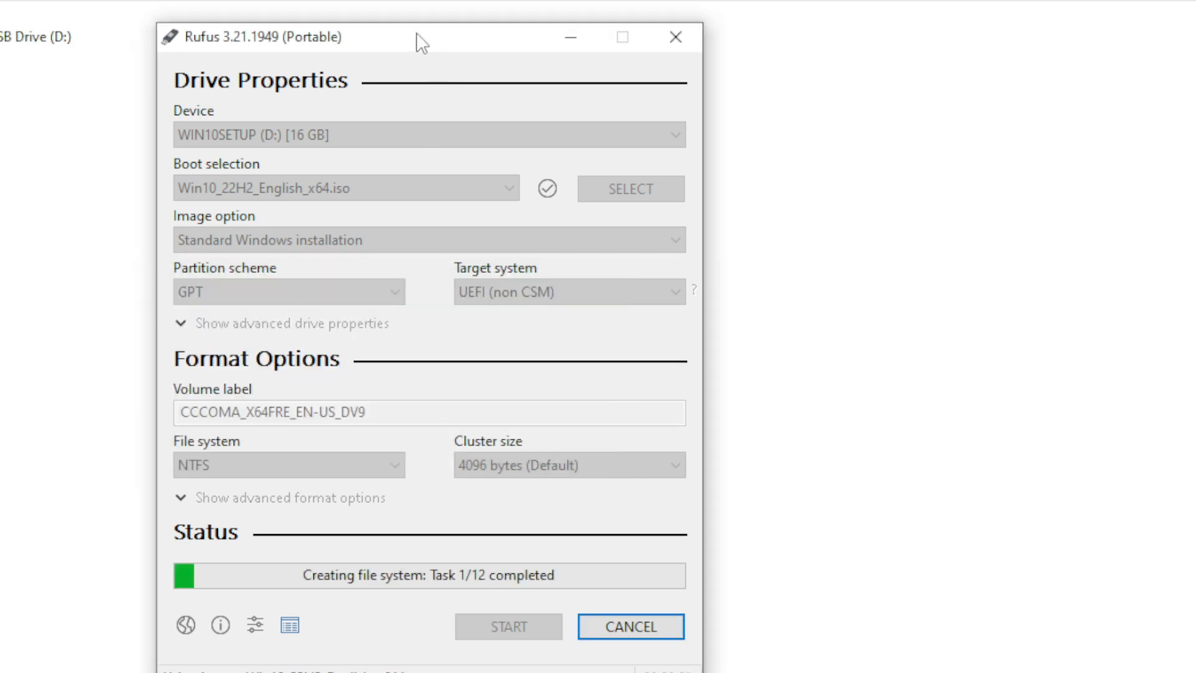
left_click_drag(422, 42, 426, 19)
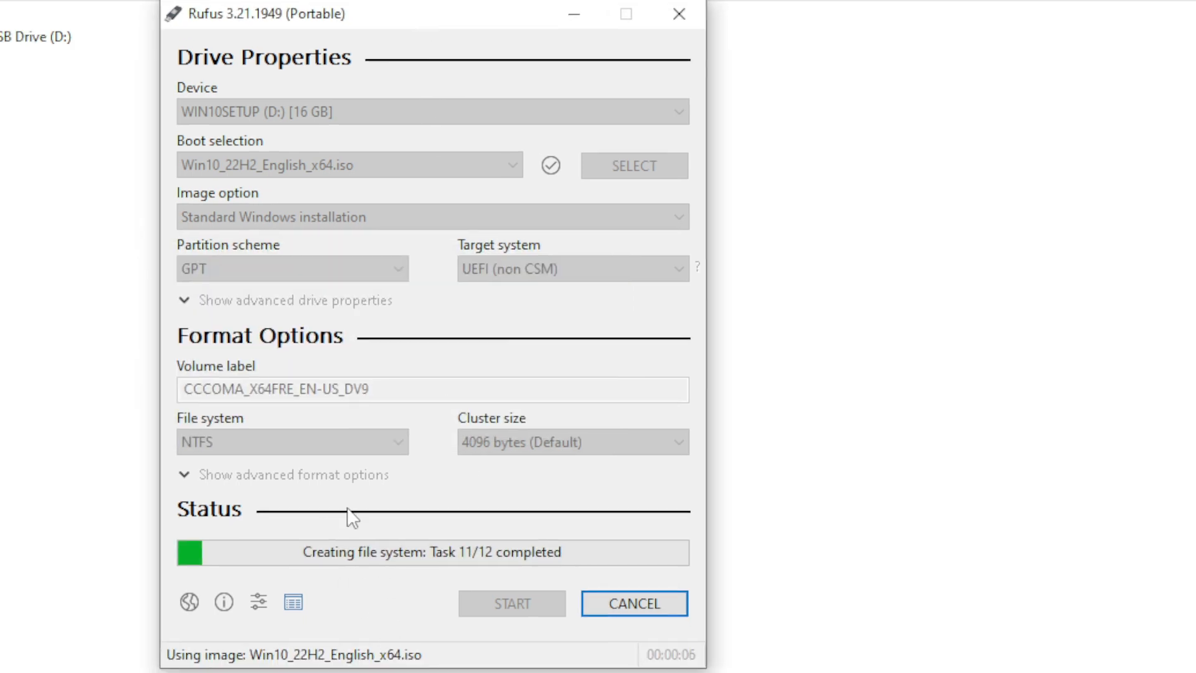